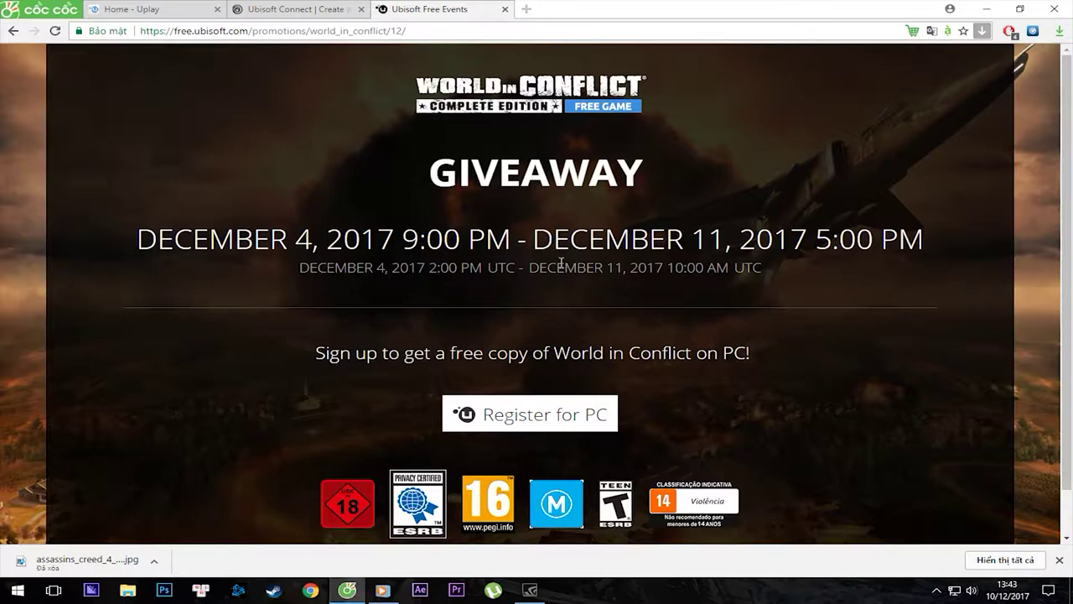
# Highlight the December 4–11, 2017 giveaway date and UTC time lines.
pyautogui.doubleClick(306, 241)
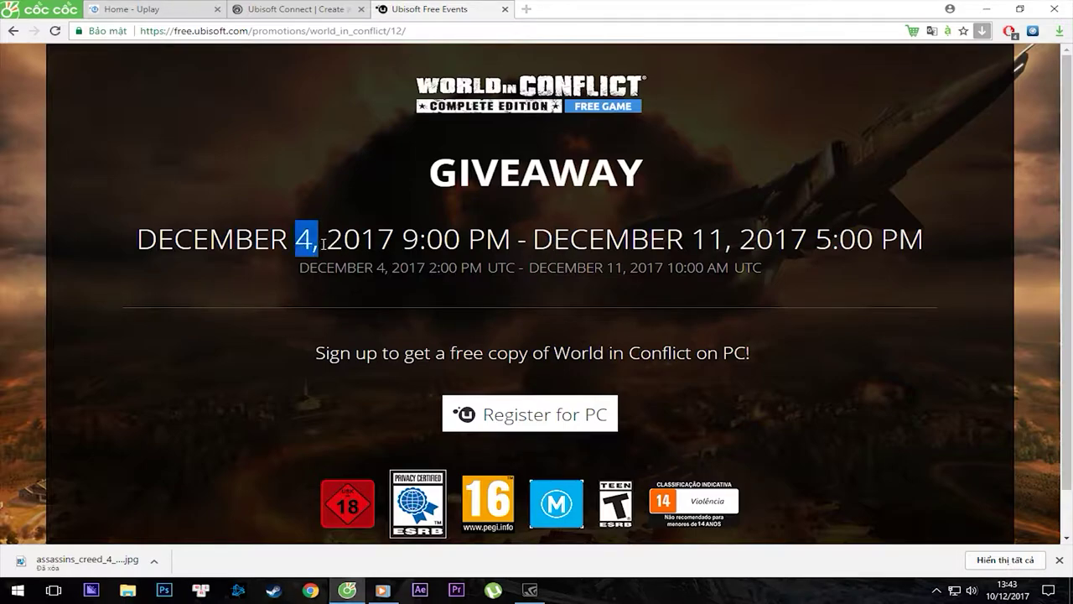
pyautogui.click(305, 240)
pyautogui.moveTo(691, 240); pyautogui.dragTo(725, 243)
pyautogui.moveTo(483, 250); pyautogui.dragTo(620, 233)
pyautogui.click(144, 243)
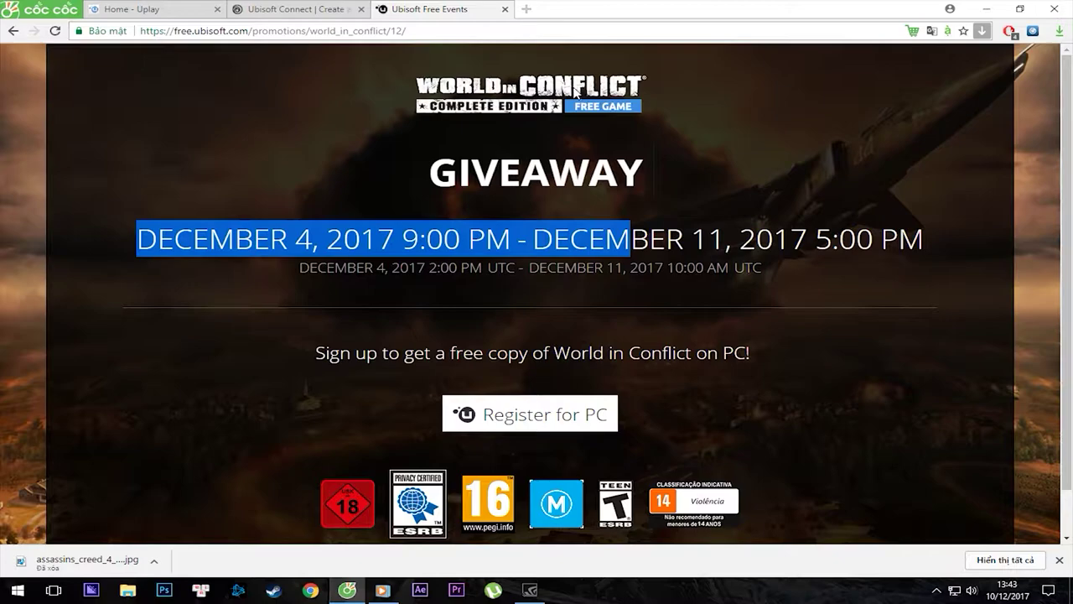
pyautogui.click(288, 271)
pyautogui.moveTo(144, 237); pyautogui.dragTo(843, 291)
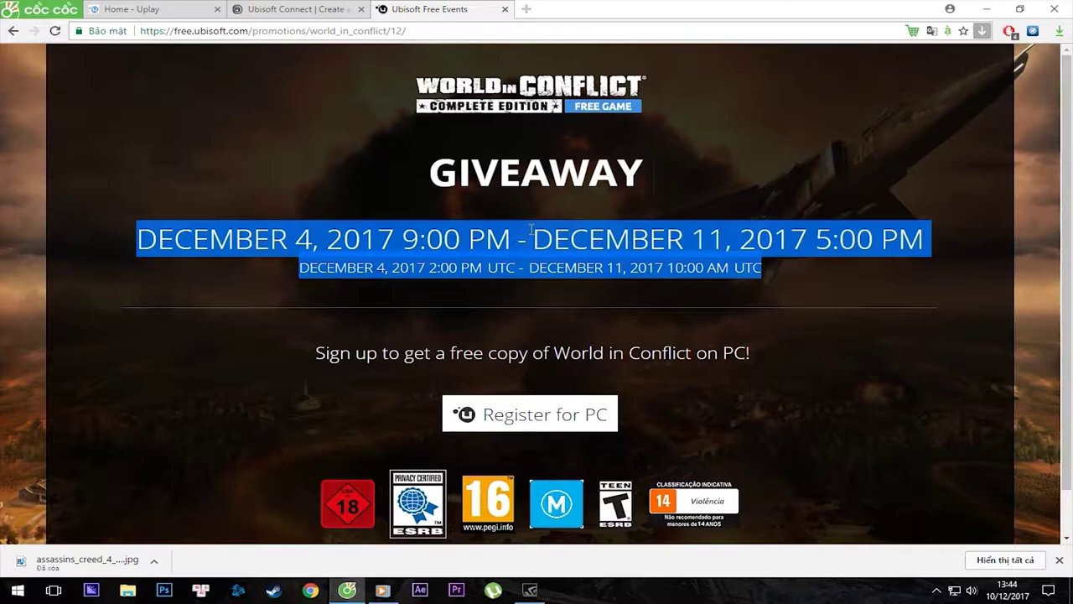
# Minimize the browser so the Windows desktop with its game shortcuts shows.
pyautogui.click(348, 590)
pyautogui.rightClick(198, 176)
pyautogui.click(248, 136)
pyautogui.moveTo(166, 89); pyautogui.dragTo(371, 265)
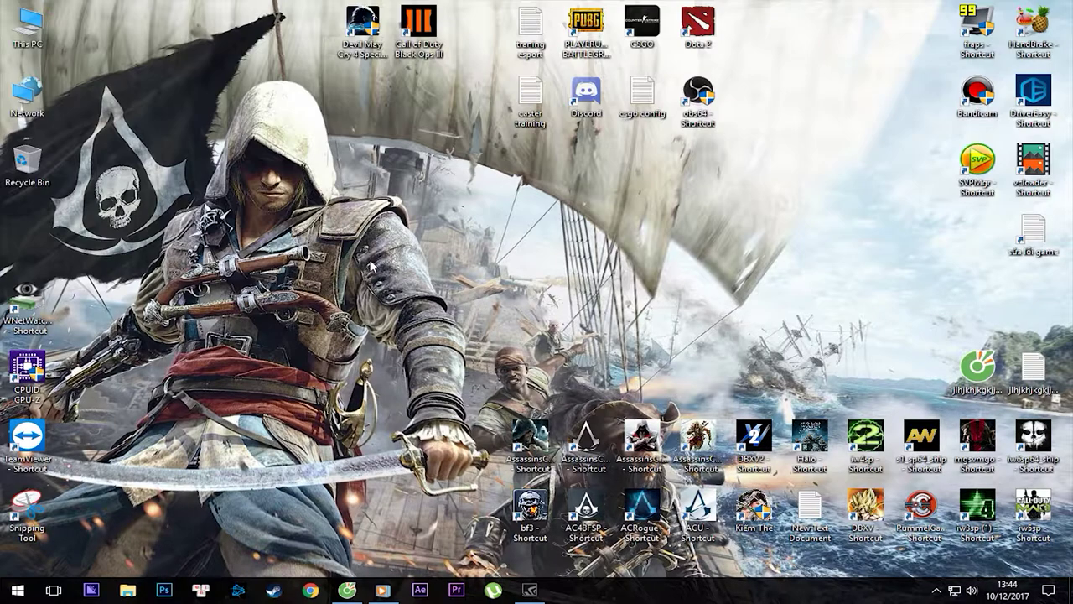
# Browse to New Volume (D:) > game OFFLINE, select the Assassin's Creed 4 Black Flag folder, then minimize Explorer.
pyautogui.moveTo(162, 77); pyautogui.dragTo(393, 274)
pyautogui.doubleClick(27, 26)
pyautogui.doubleClick(586, 256)
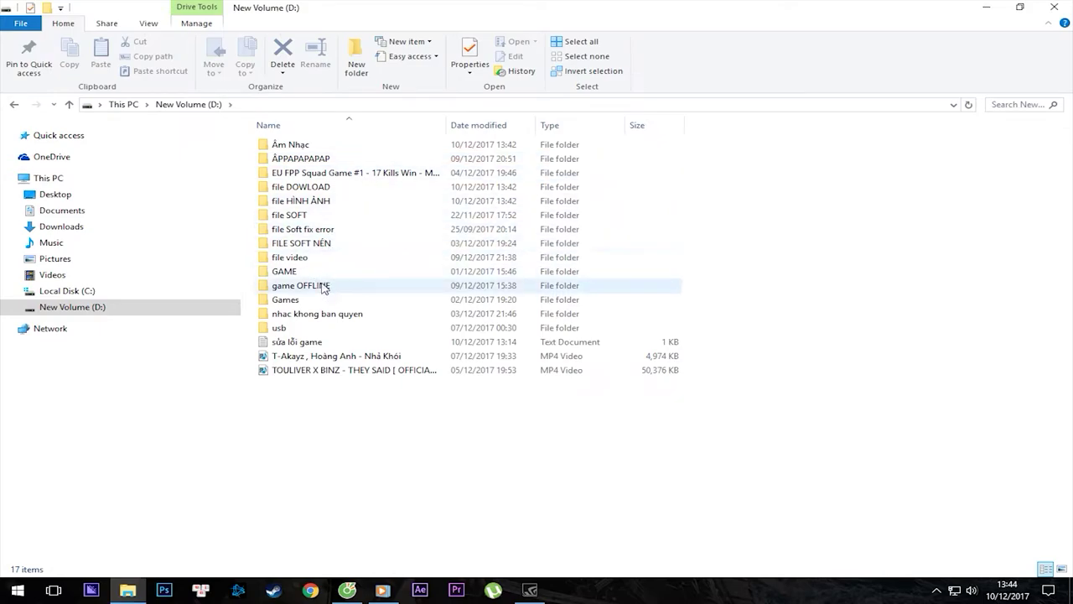
pyautogui.doubleClick(329, 289)
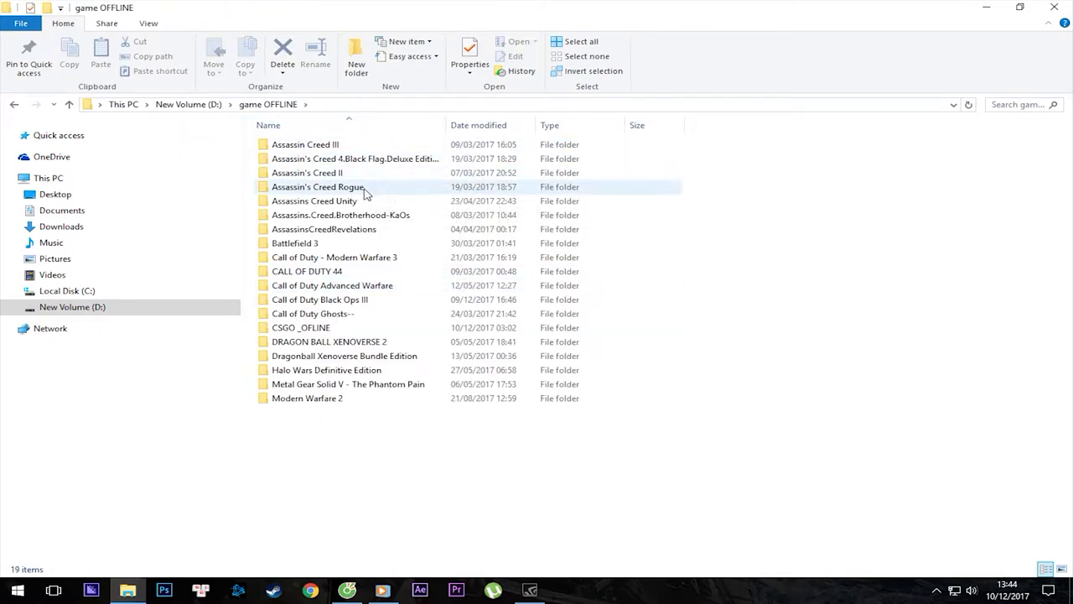
pyautogui.click(340, 159)
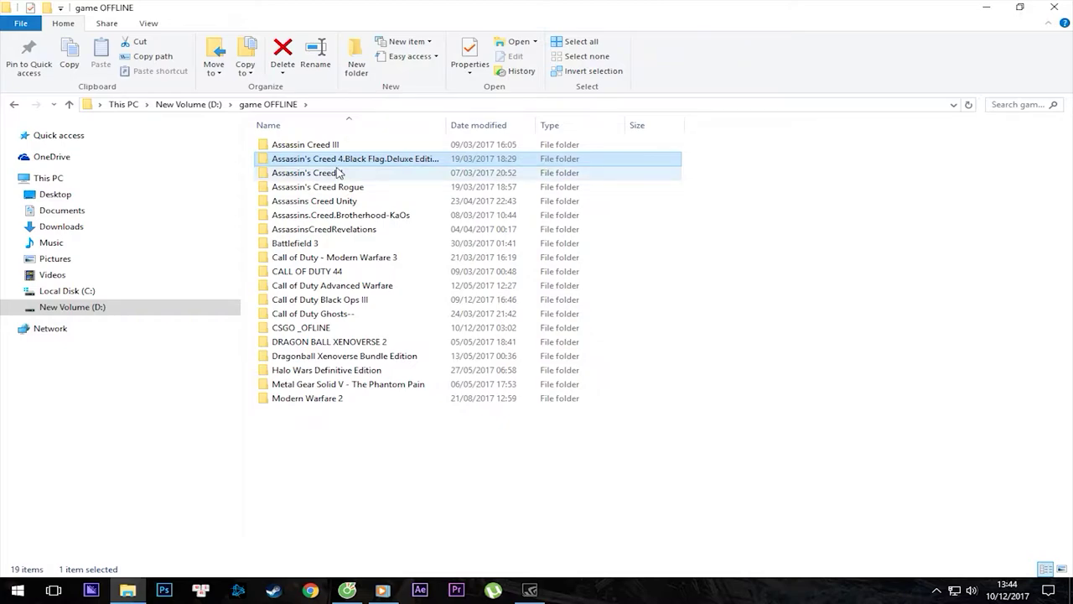
pyautogui.click(983, 10)
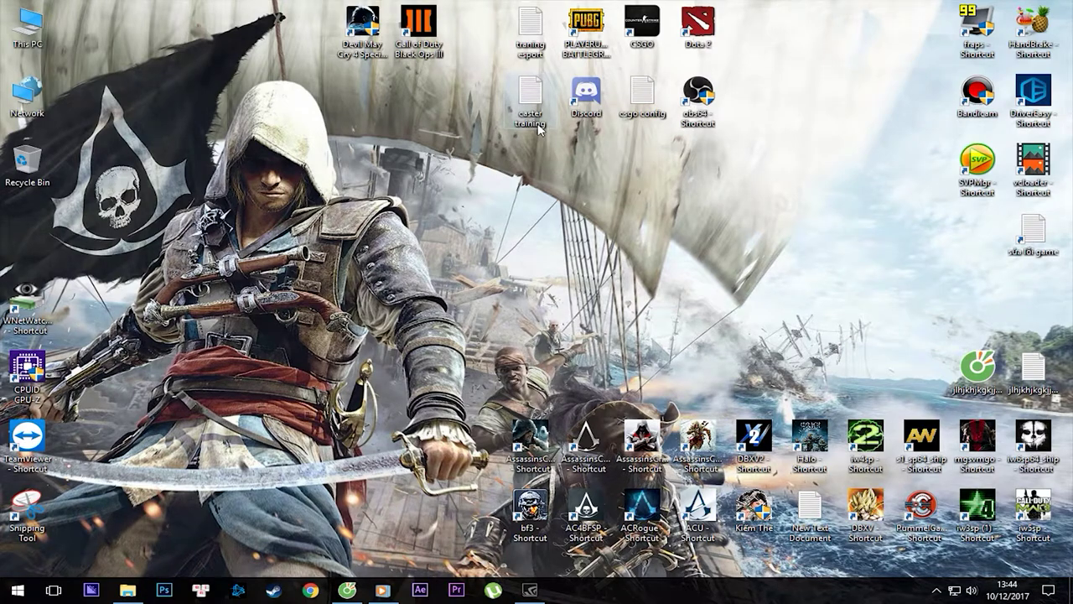
# Refresh the desktop from its context menu and restore the browser showing the World in Conflict giveaway.
pyautogui.moveTo(138, 66); pyautogui.dragTo(446, 305)
pyautogui.moveTo(105, 85); pyautogui.dragTo(452, 322)
pyautogui.click(346, 591)
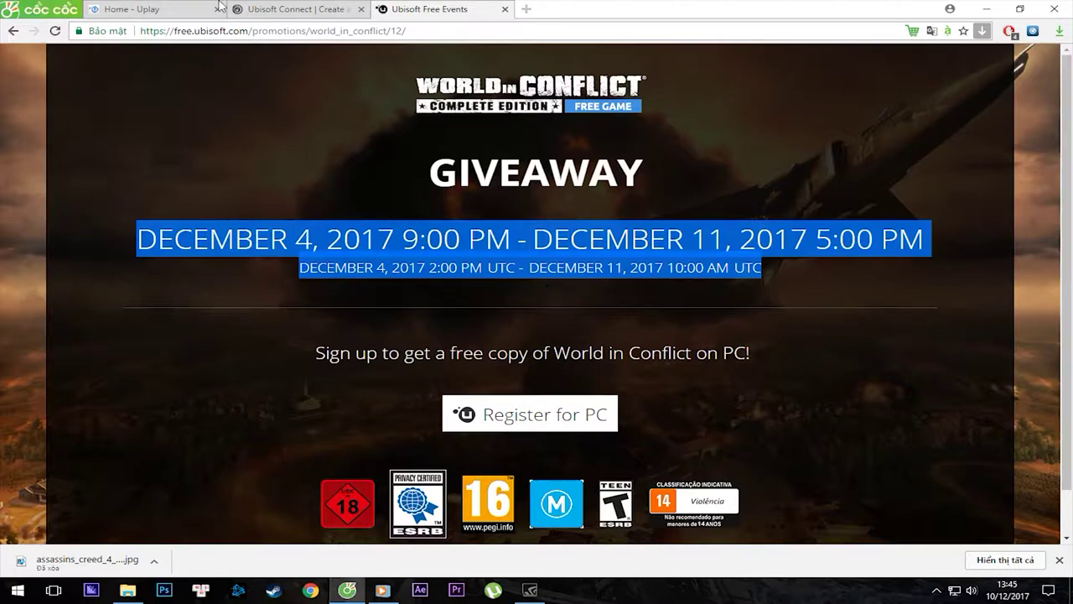
pyautogui.click(347, 589)
pyautogui.rightClick(181, 170)
pyautogui.click(218, 209)
pyautogui.rightClick(222, 182)
pyautogui.rightClick(199, 152)
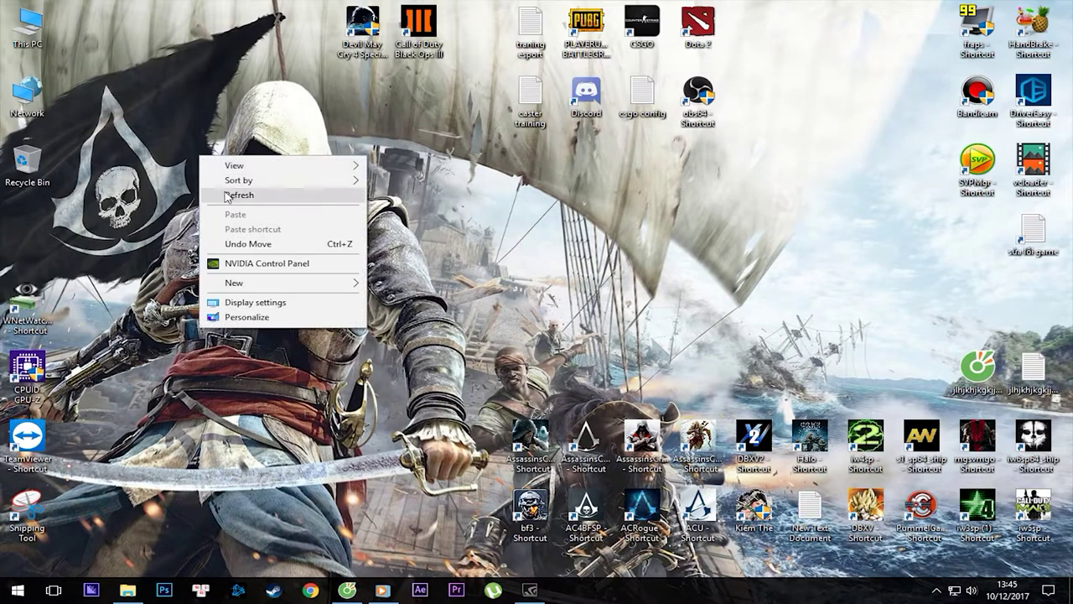
pyautogui.click(226, 194)
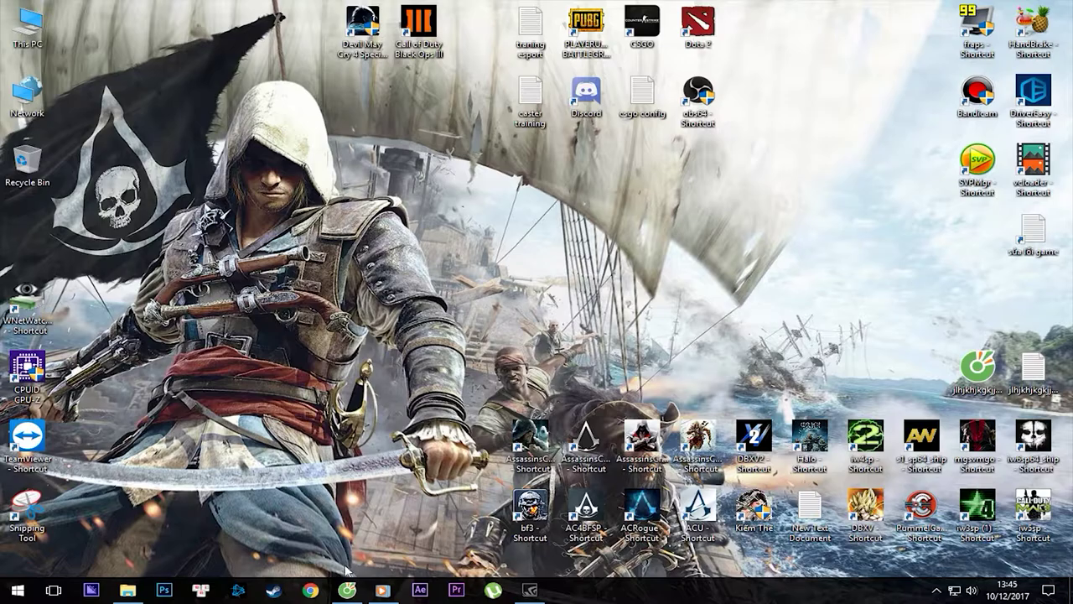
pyautogui.click(345, 583)
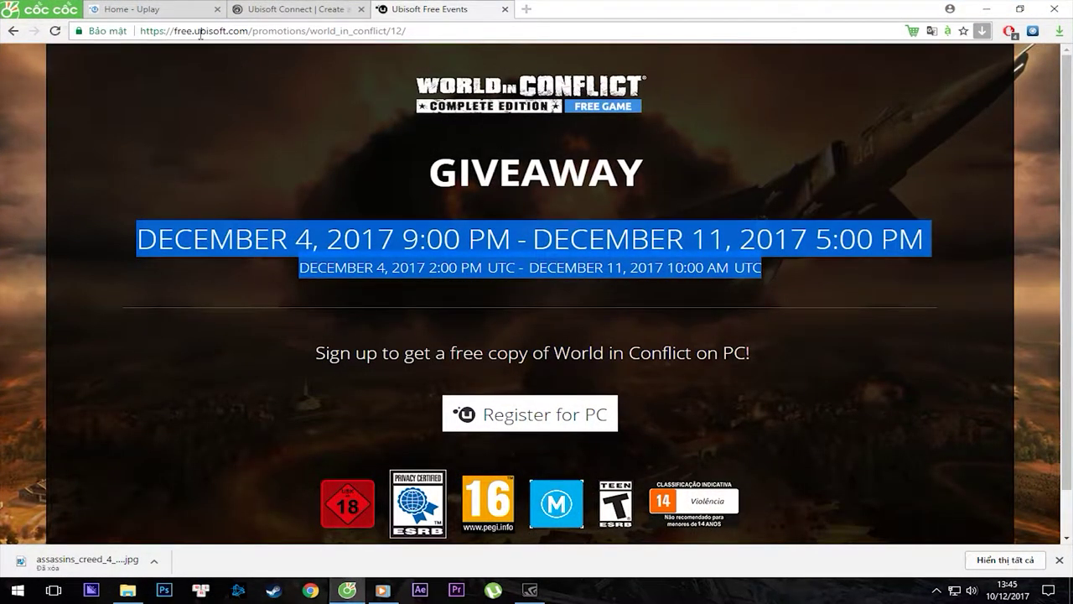
# On the Home - Uplay page at uplay.ubi.com, download the Uplay for PC installer.
pyautogui.click(210, 9)
pyautogui.click(277, 7)
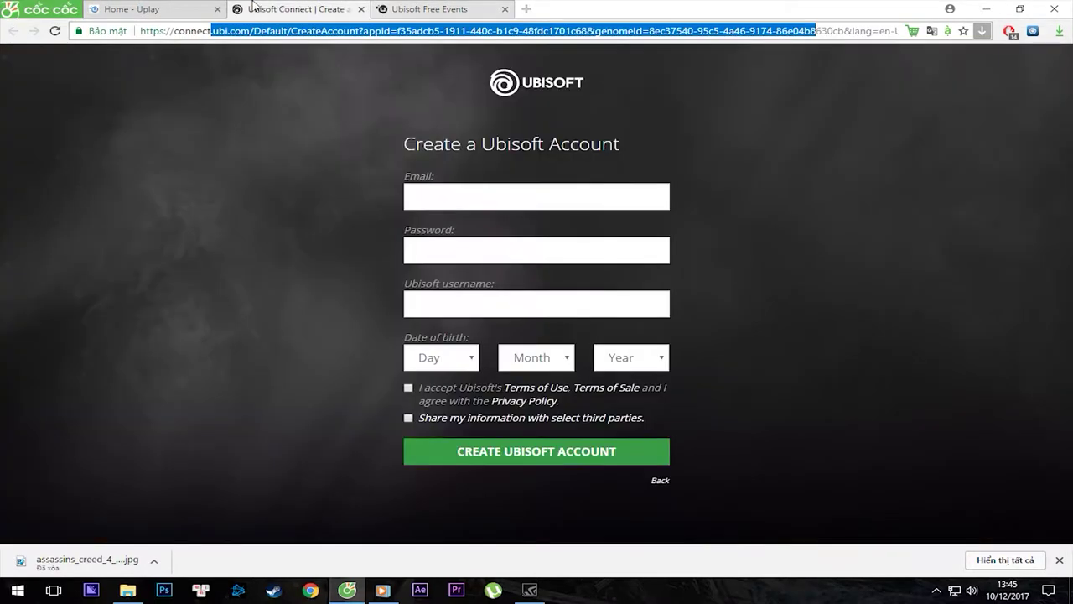
pyautogui.hotkey('ctrl', 'shift', 'Tab')
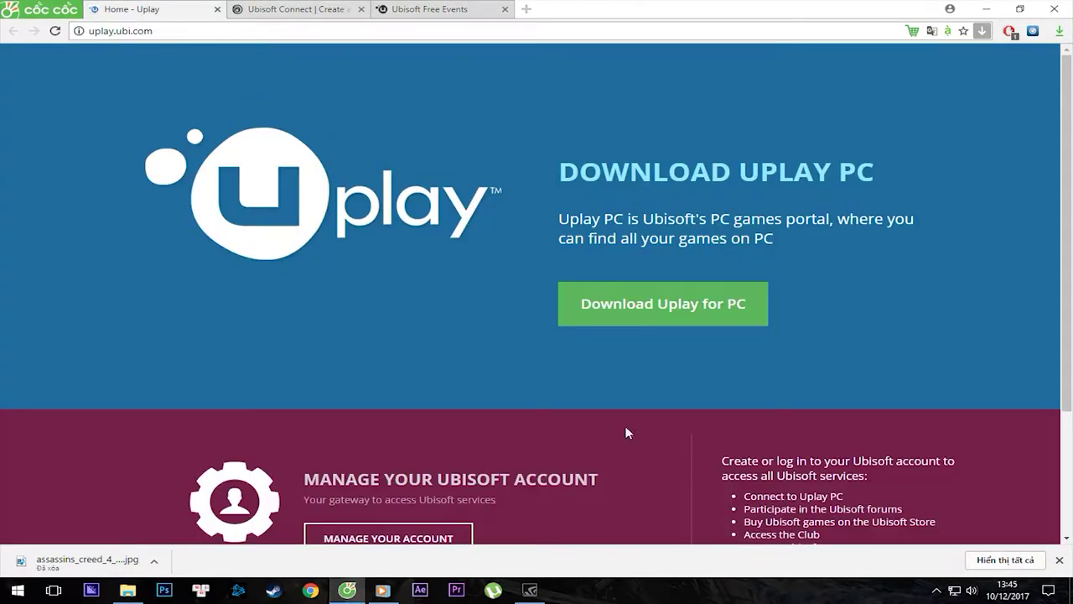
pyautogui.moveTo(184, 33); pyautogui.dragTo(52, 46)
pyautogui.press('Right')
pyautogui.click(702, 305)
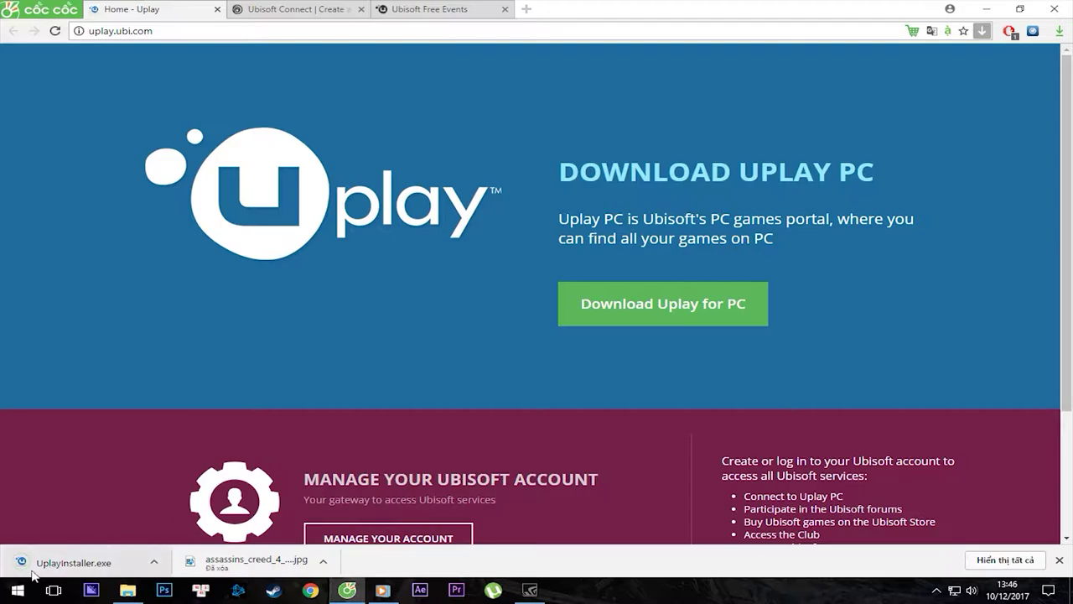
# Run UplayInstaller.exe, install into D:\GAME\Ubisoft Game Launcher\, launch Uplay and skip 2-Step Verification.
pyautogui.click(66, 565)
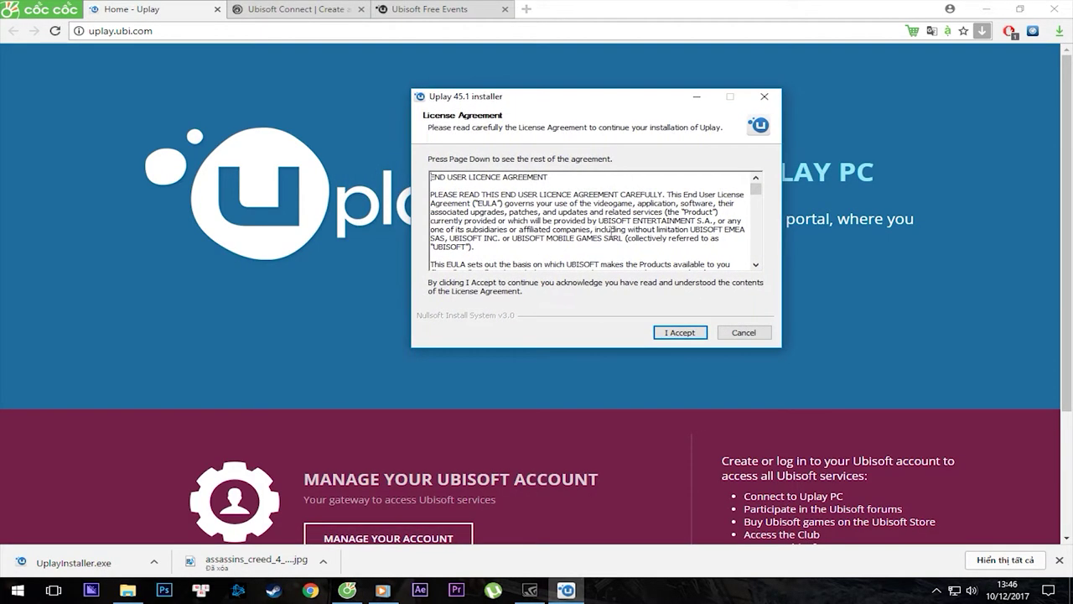
pyautogui.click(680, 332)
pyautogui.moveTo(577, 253); pyautogui.dragTo(432, 259)
pyautogui.click(604, 254)
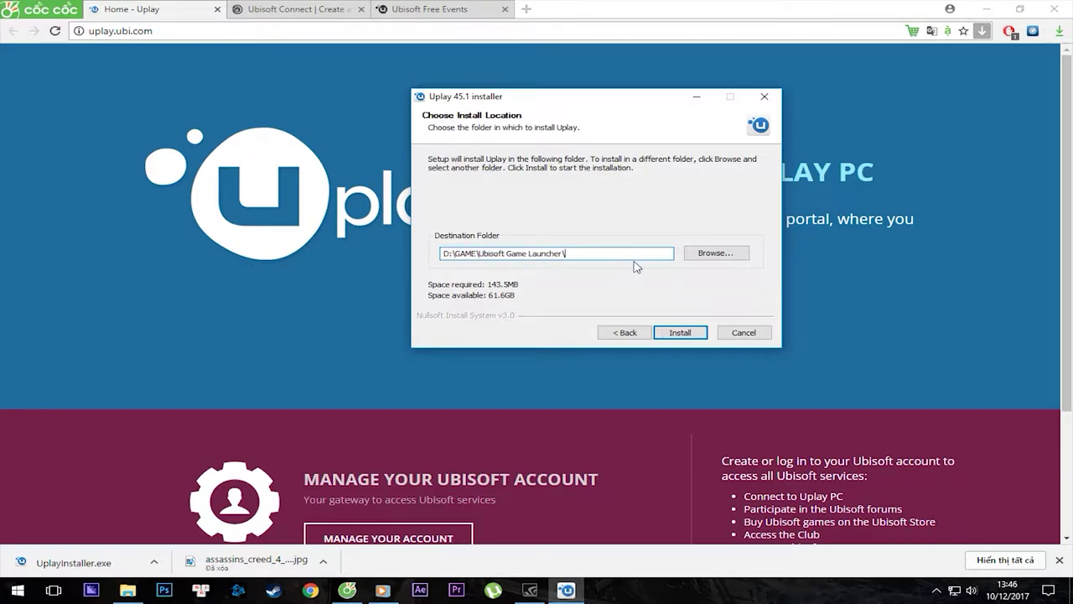
pyautogui.click(679, 333)
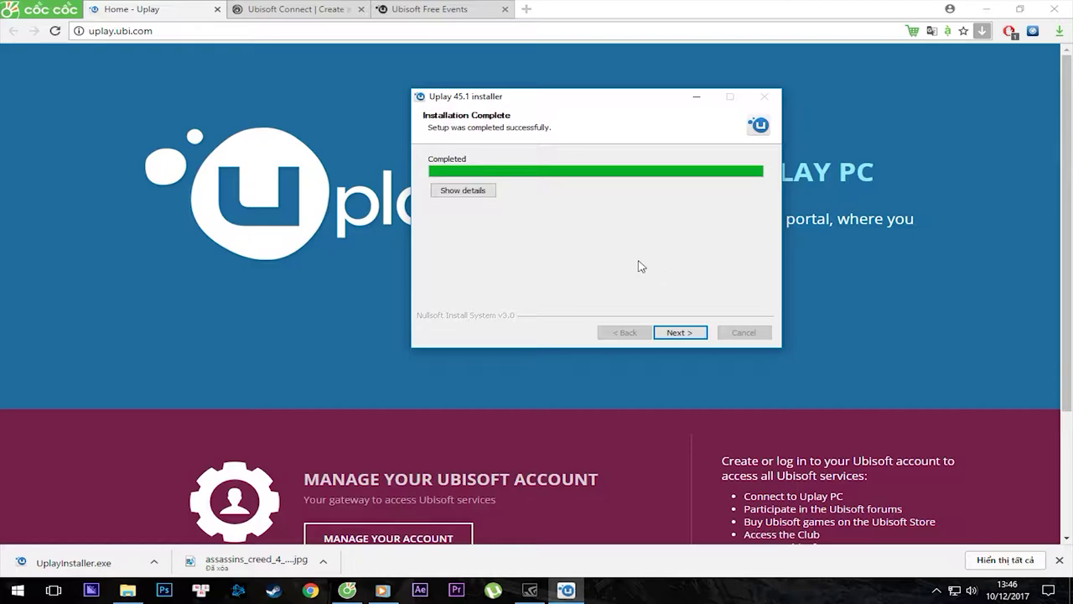
pyautogui.click(686, 333)
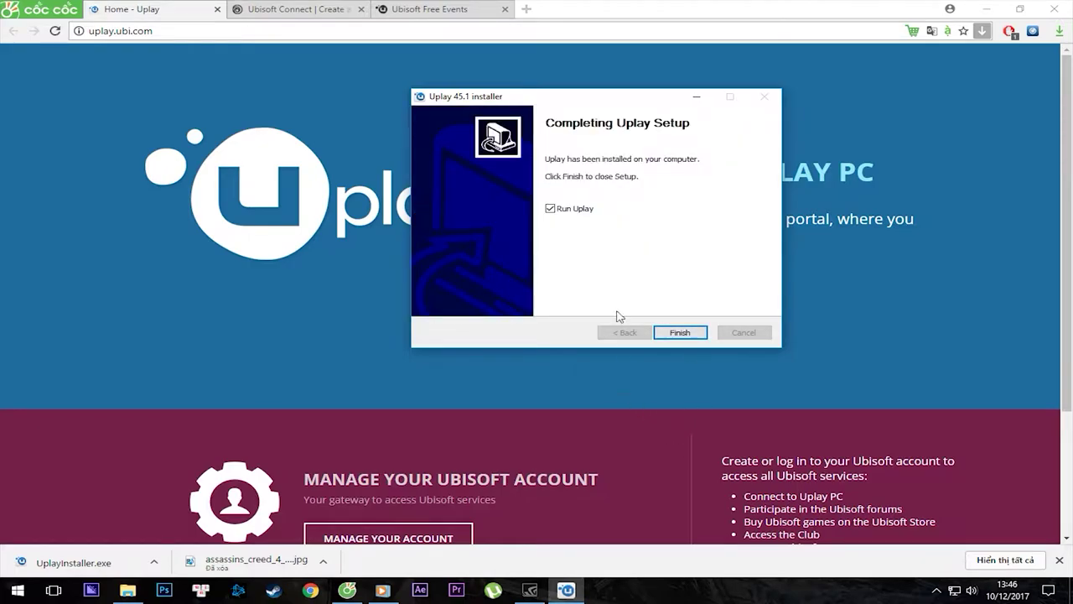
pyautogui.click(678, 332)
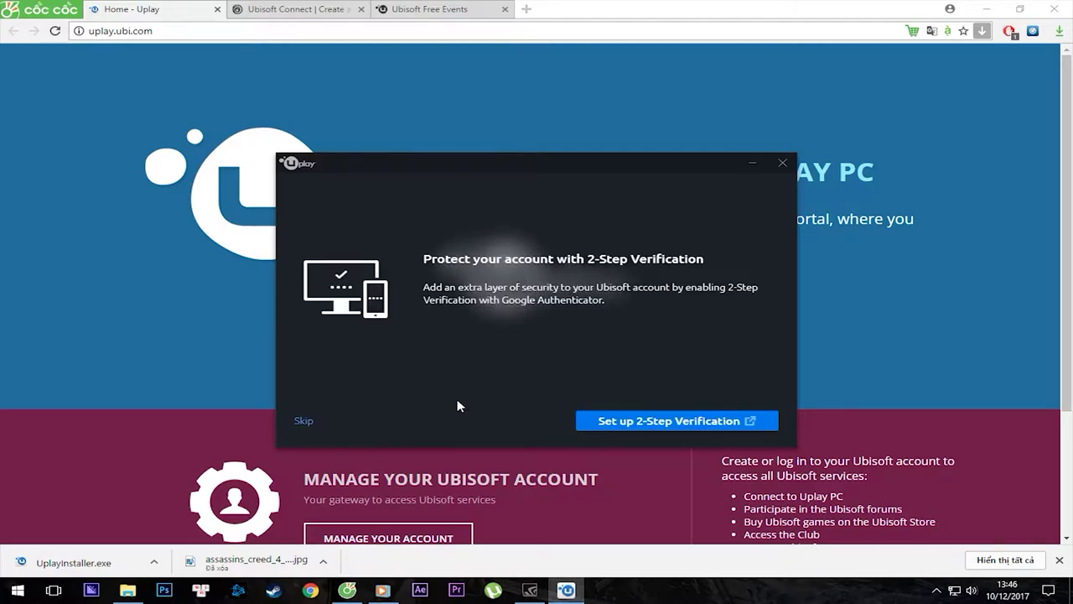
pyautogui.click(303, 420)
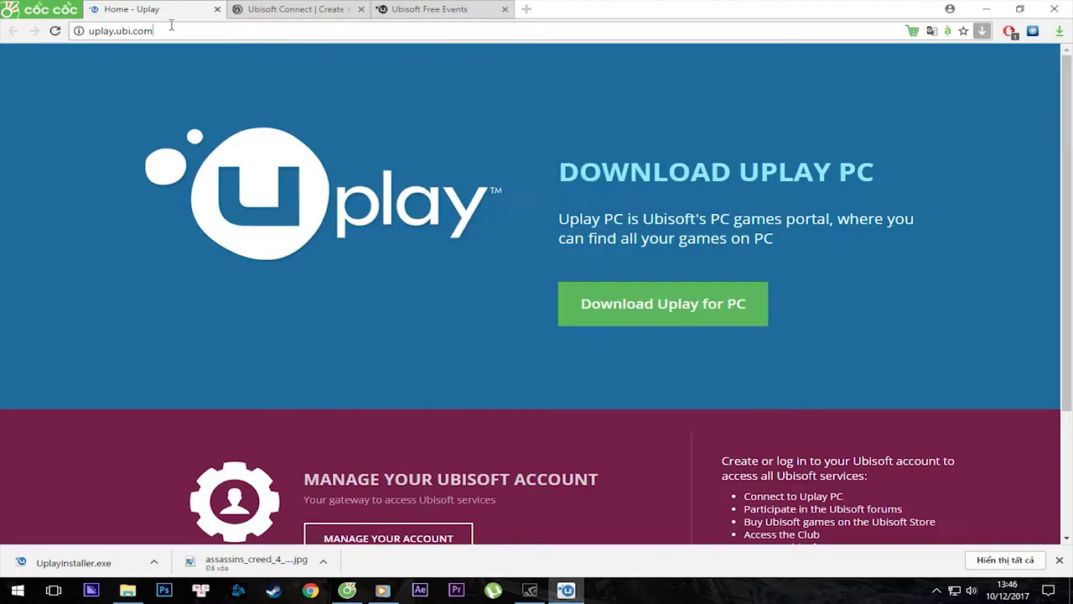
# Enter the account e-mail address on the Create a Ubisoft Account page.
pyautogui.click(216, 31)
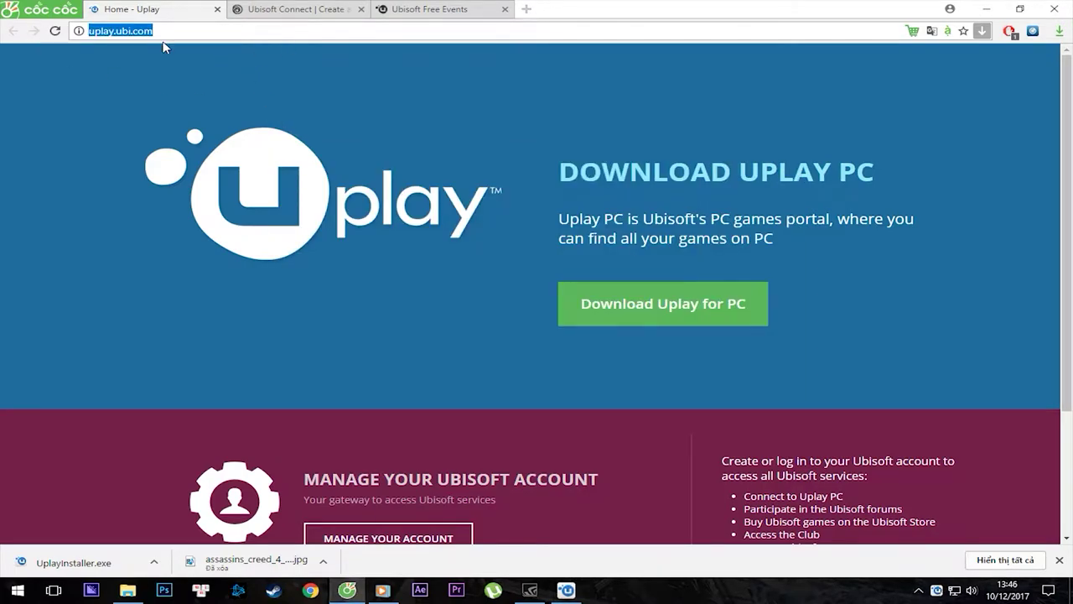
pyautogui.click(267, 9)
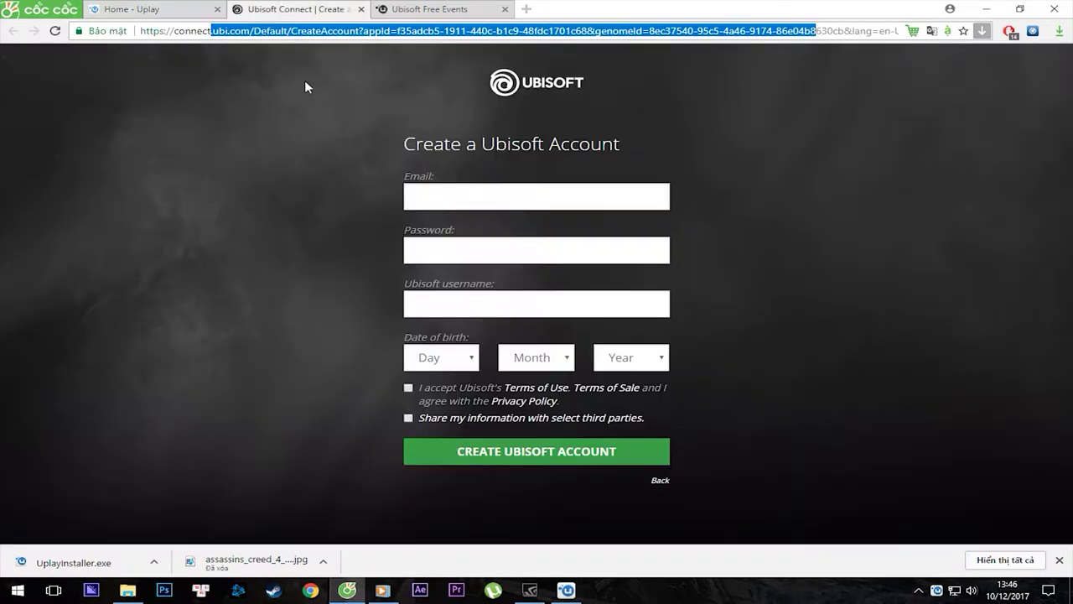
pyautogui.moveTo(141, 31); pyautogui.dragTo(979, 34)
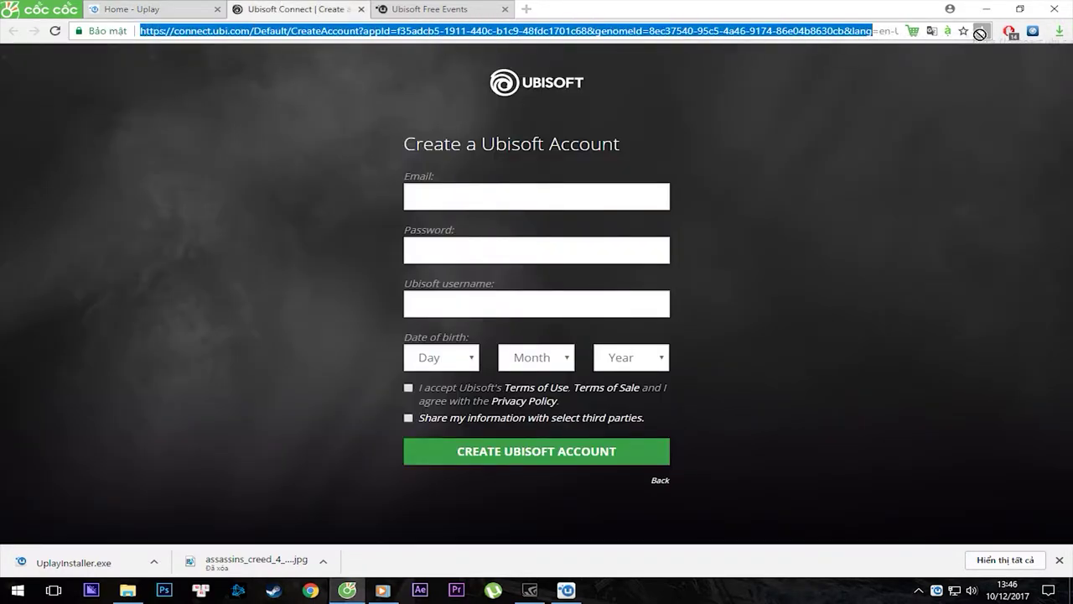
pyautogui.click(287, 109)
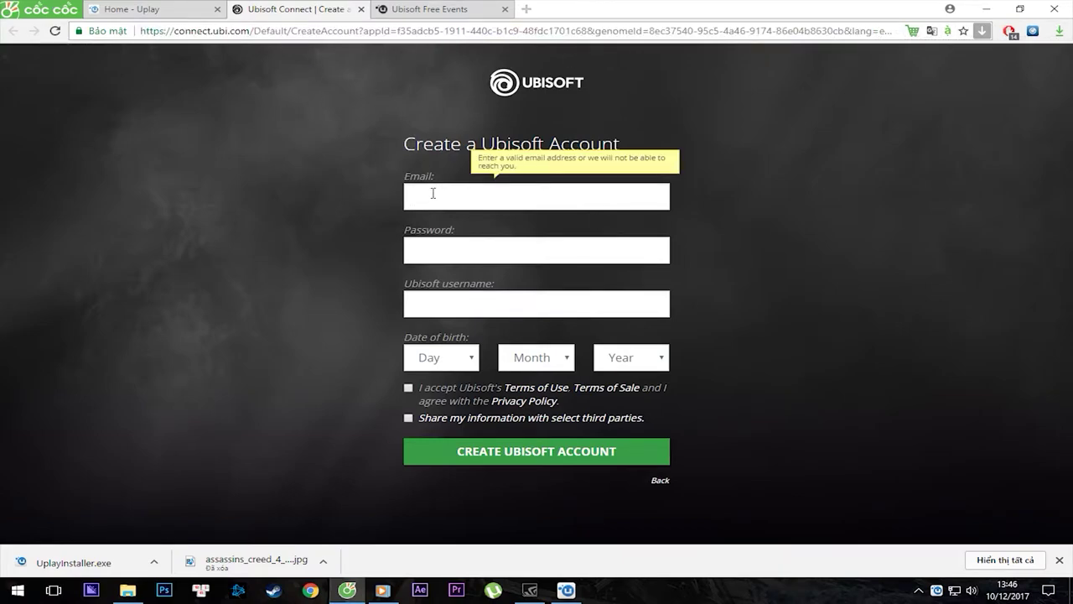
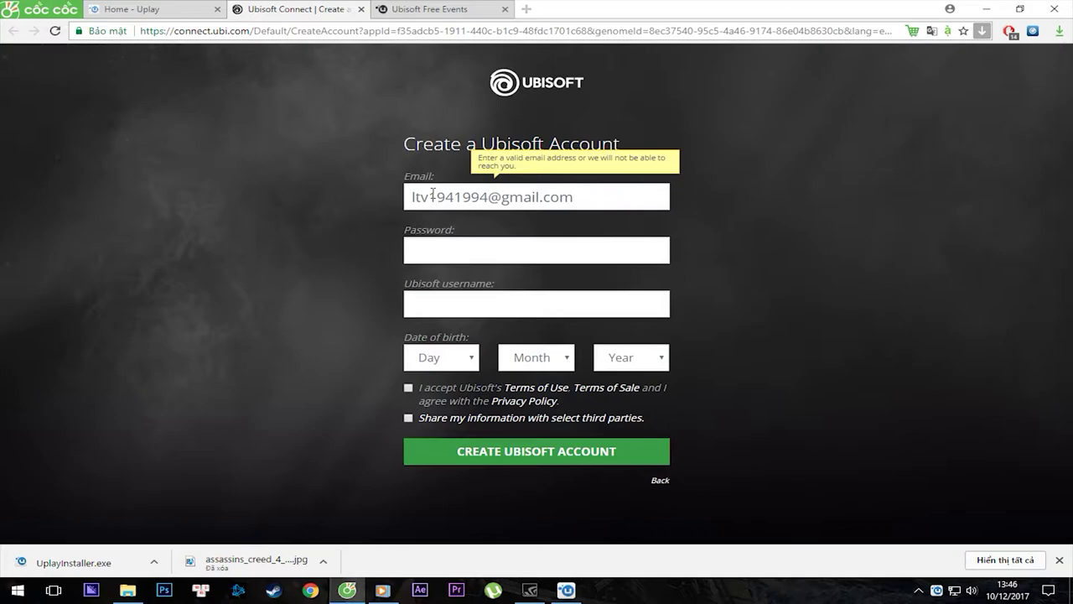
# Fill in the account password and a Ubisoft username.
pyautogui.click(587, 256)
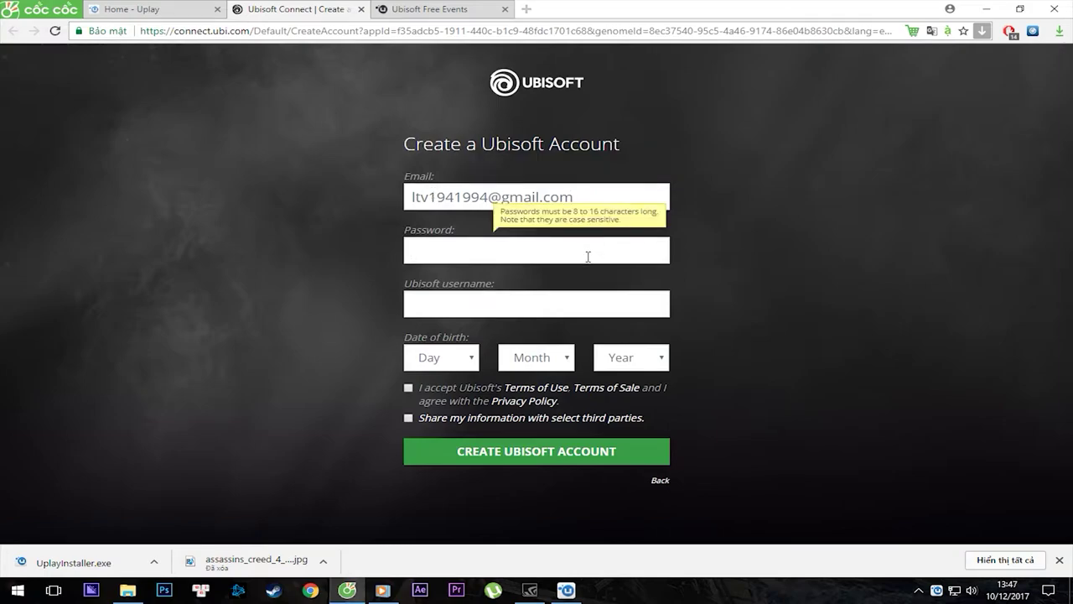
pyautogui.write('•')
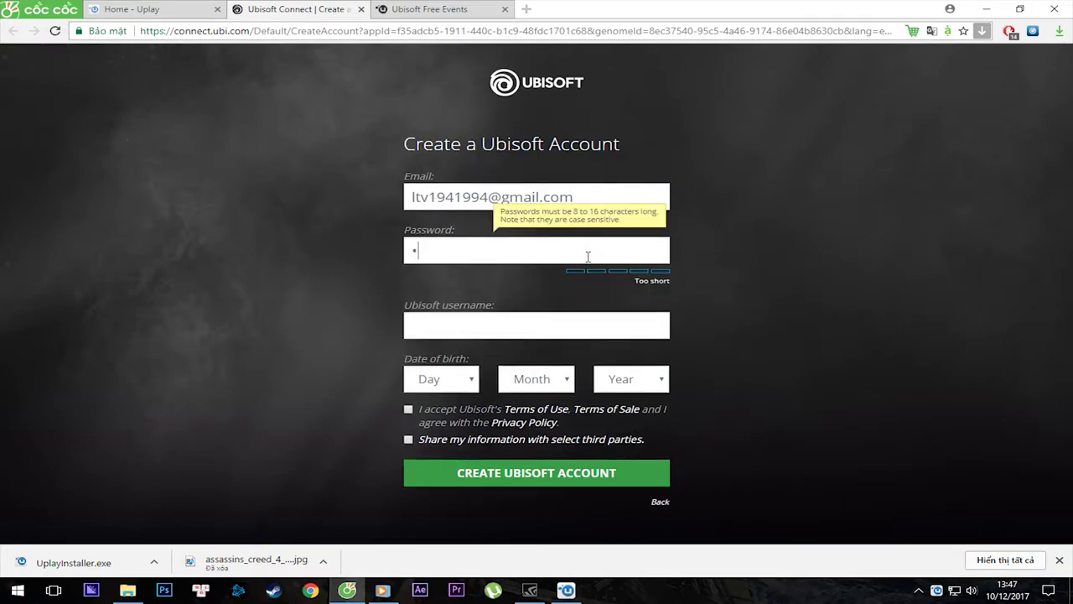
pyautogui.write('•••••••••')
pyautogui.click(467, 314)
pyautogui.write('PcCrackGaming')
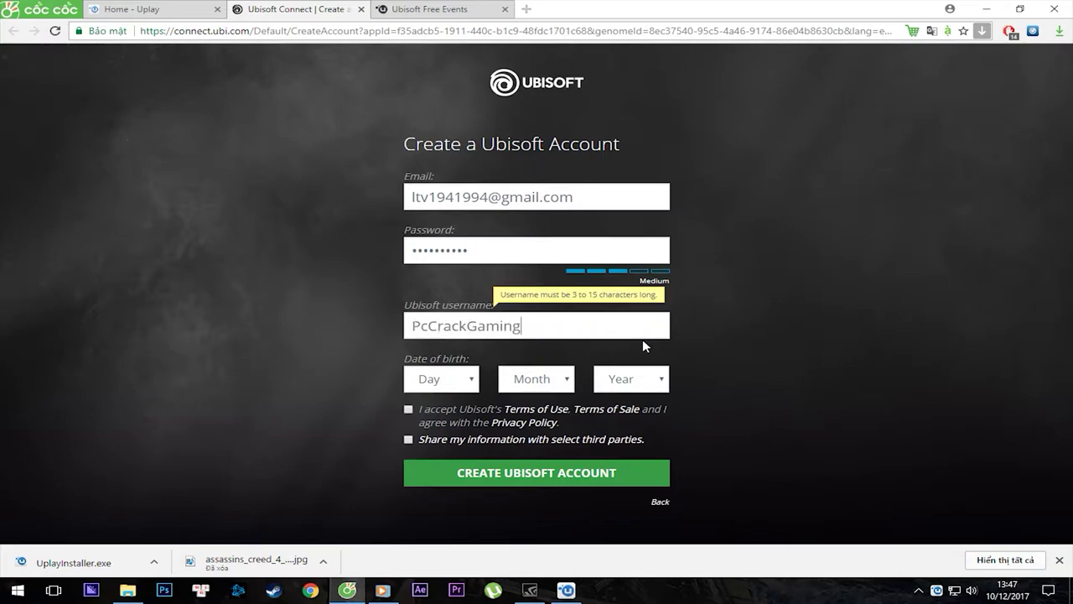
# Set the date of birth to 14 July 1964.
pyautogui.click(461, 382)
pyautogui.click(399, 305)
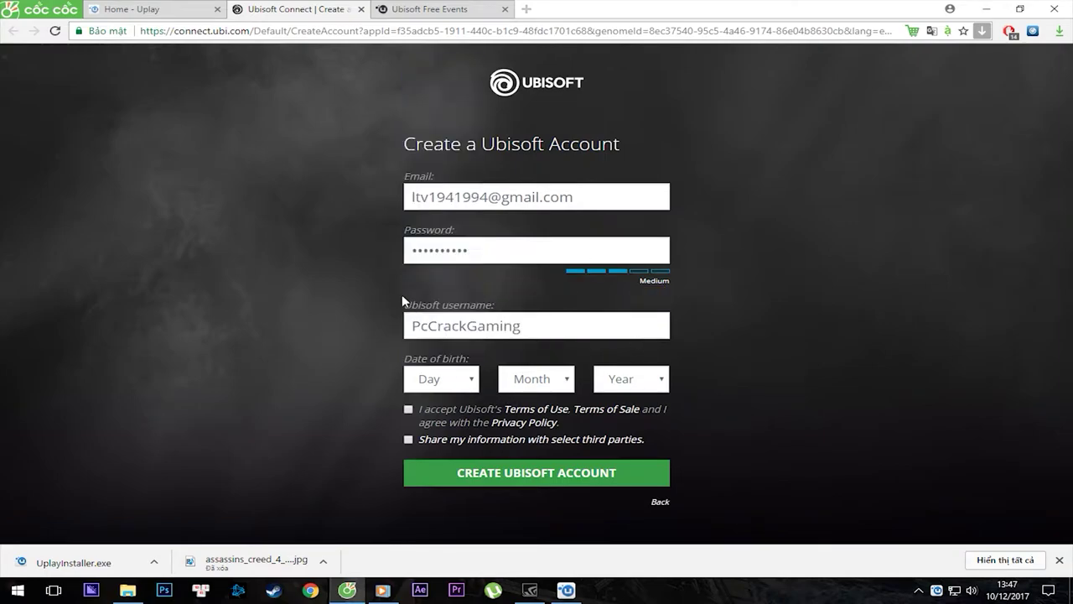
pyautogui.click(468, 384)
pyautogui.click(462, 277)
pyautogui.click(558, 379)
pyautogui.click(530, 271)
pyautogui.click(663, 382)
pyautogui.scroll(-6, 637, 310)
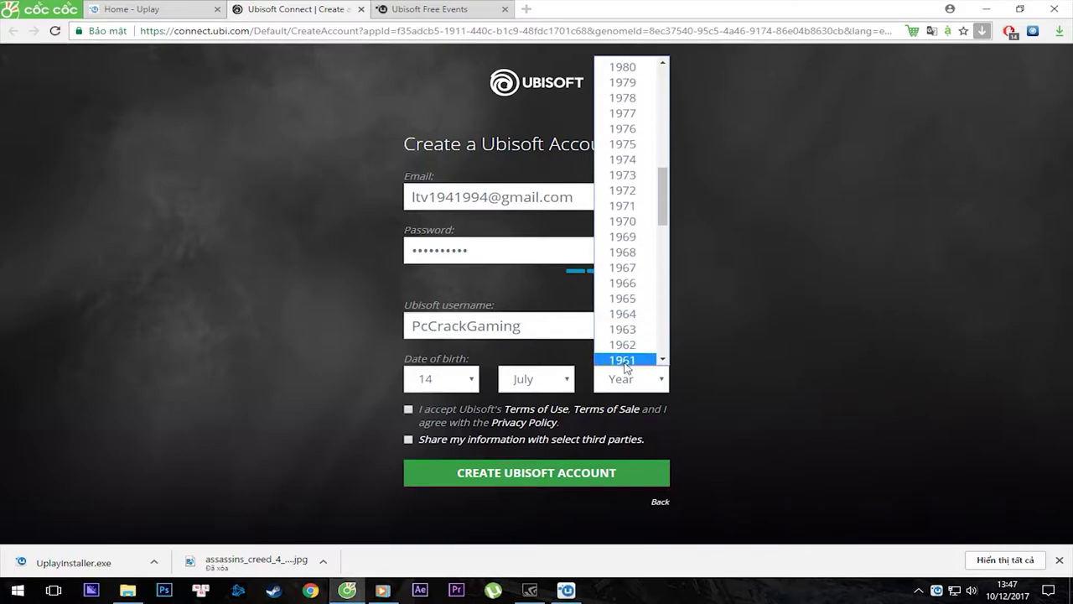
pyautogui.click(622, 311)
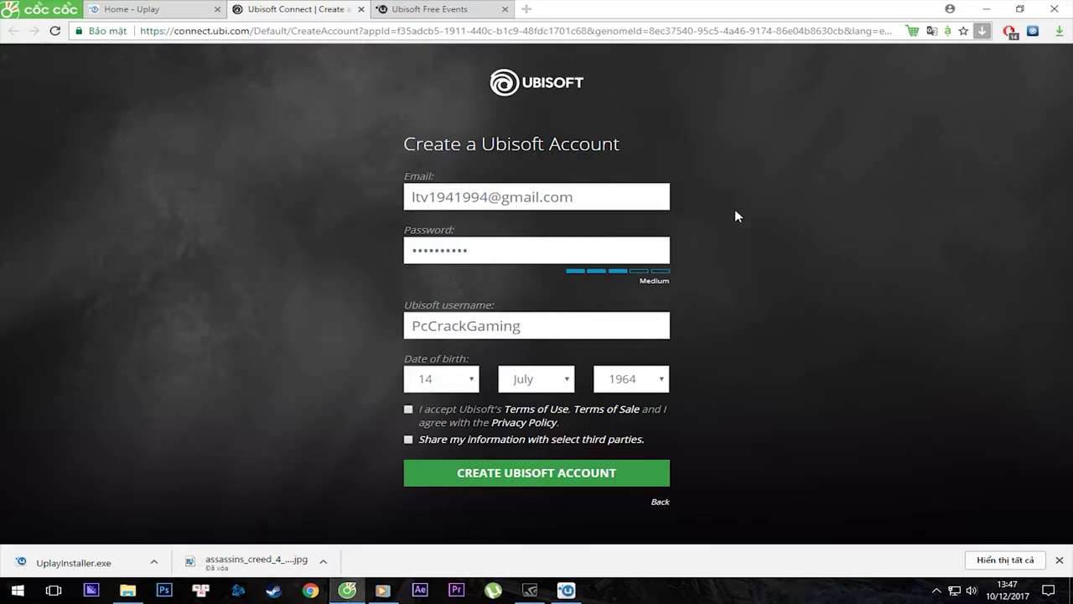
# Accept the Terms of Use and third-party sharing agreement, then submit the account form.
pyautogui.click(408, 409)
pyautogui.click(408, 438)
pyautogui.click(537, 474)
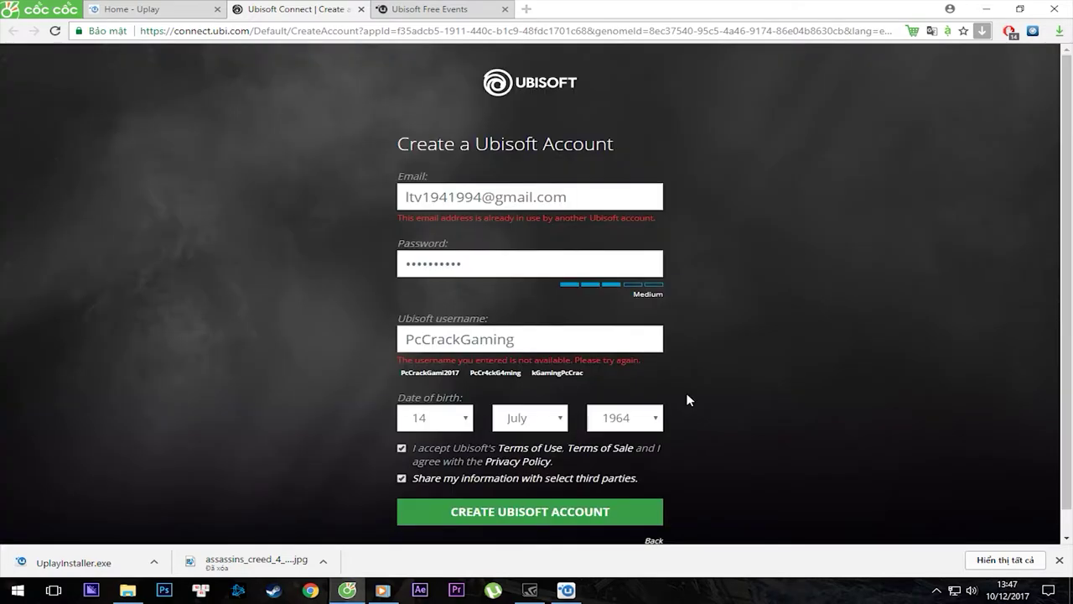
# Replace the already-used e-mail with a different address and resubmit the form.
pyautogui.moveTo(429, 218); pyautogui.dragTo(520, 220)
pyautogui.tripleClick(561, 204)
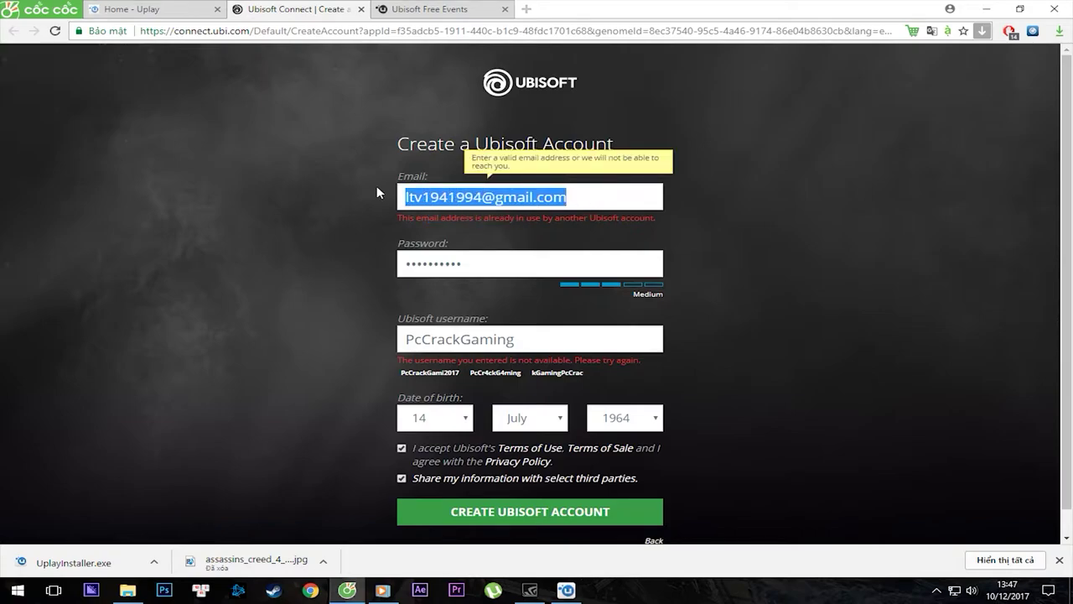
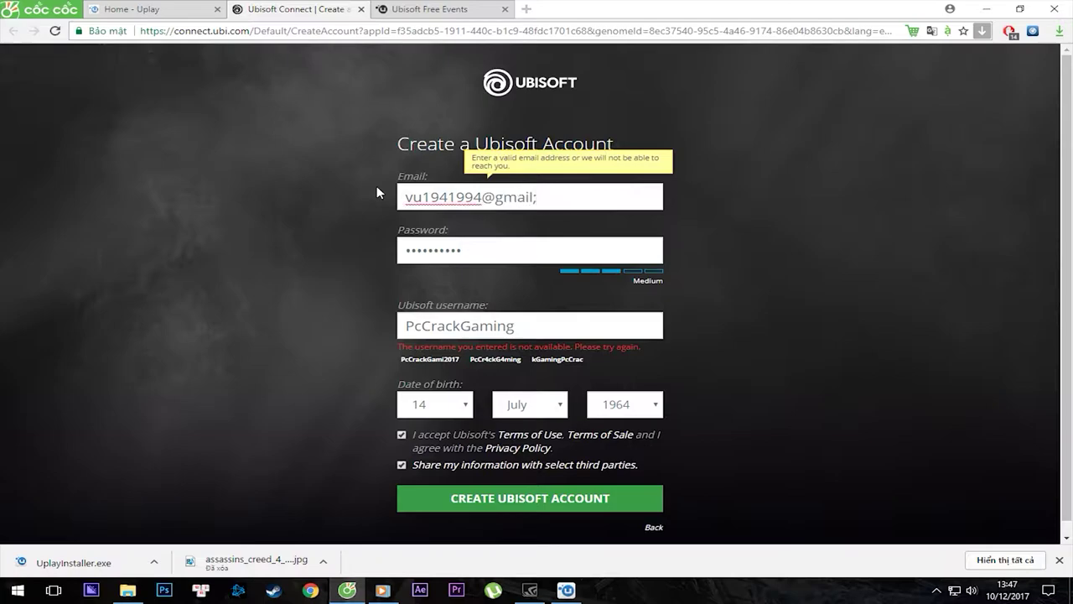
pyautogui.press('Tab')
pyautogui.press('Tab')
pyautogui.click(483, 387)
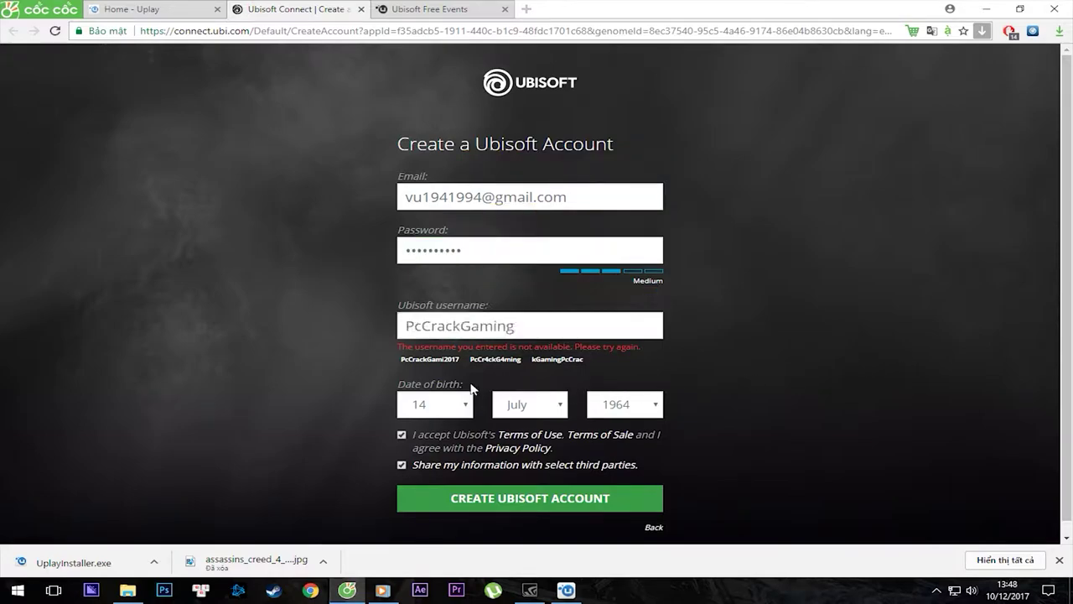
pyautogui.moveTo(422, 383); pyautogui.dragTo(468, 383)
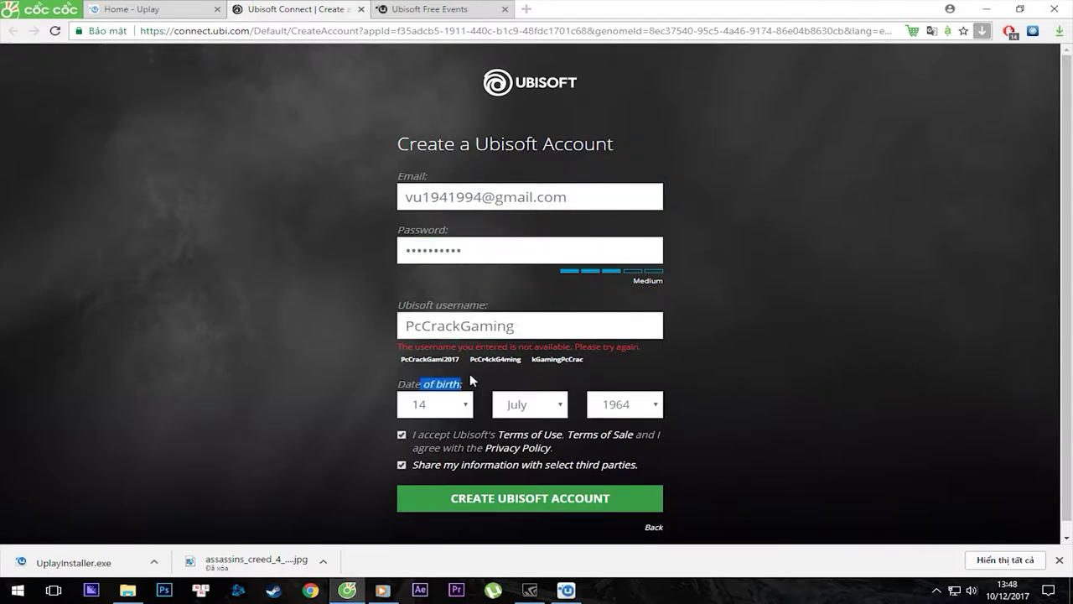
pyautogui.click(531, 503)
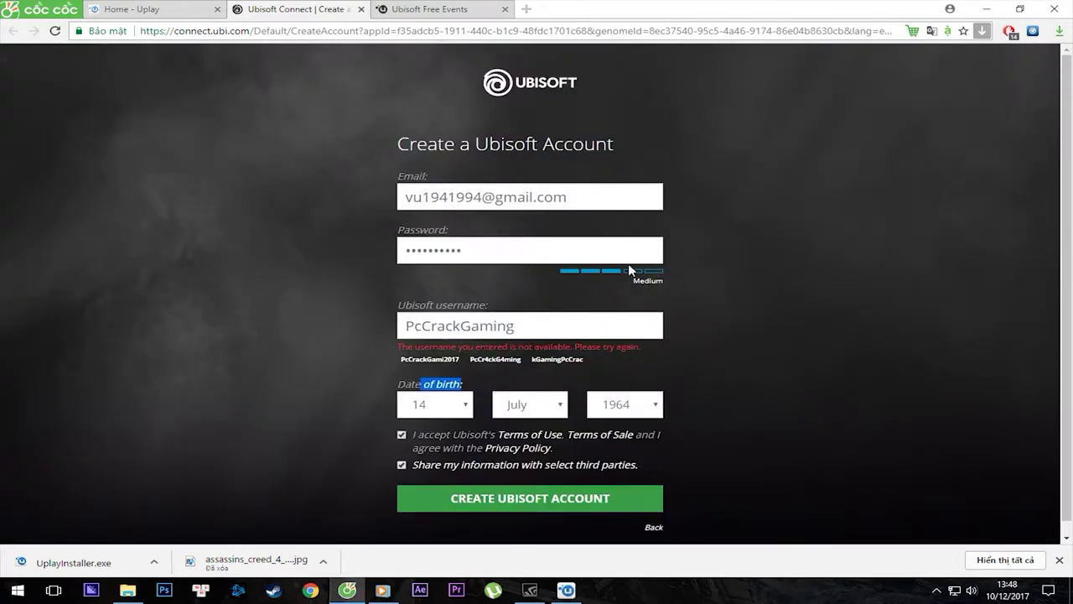
# Swap the taken username for the suggested version using 4 in place of a.
pyautogui.moveTo(407, 347); pyautogui.dragTo(573, 347)
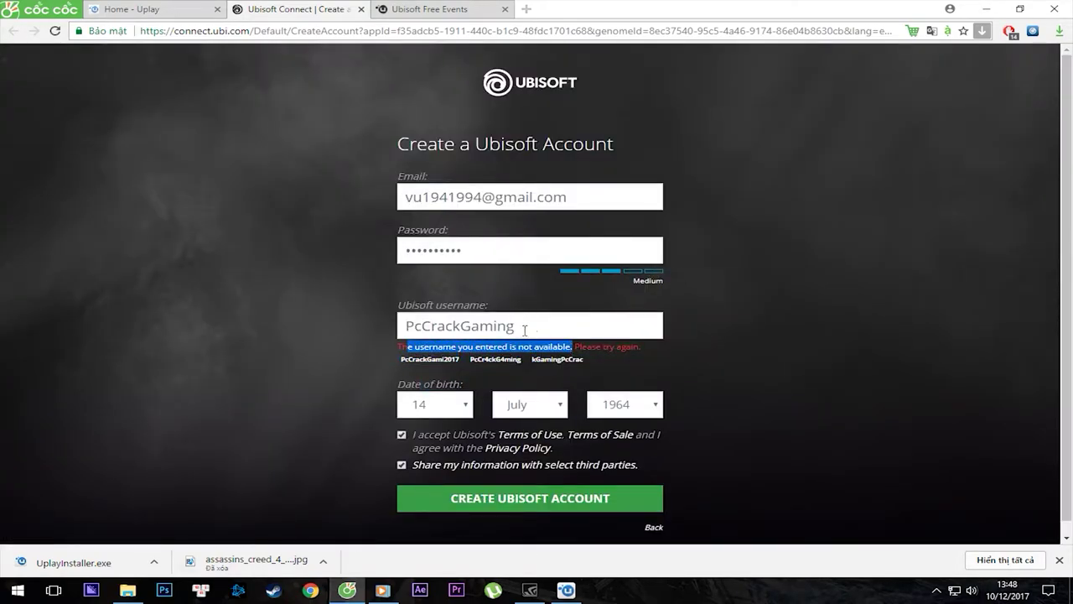
pyautogui.moveTo(431, 325); pyautogui.dragTo(463, 331)
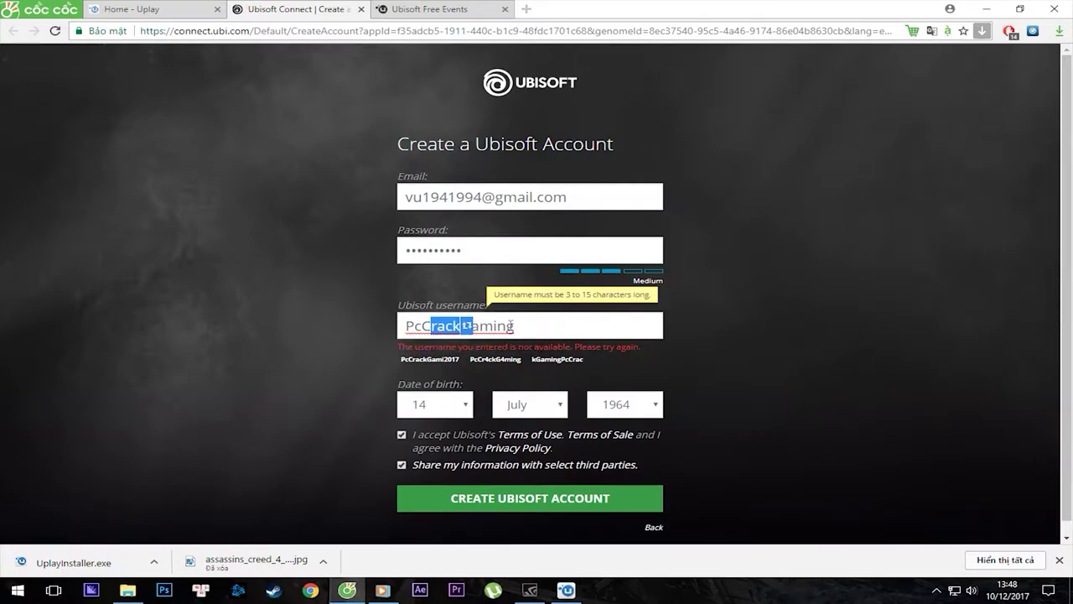
pyautogui.click(515, 327)
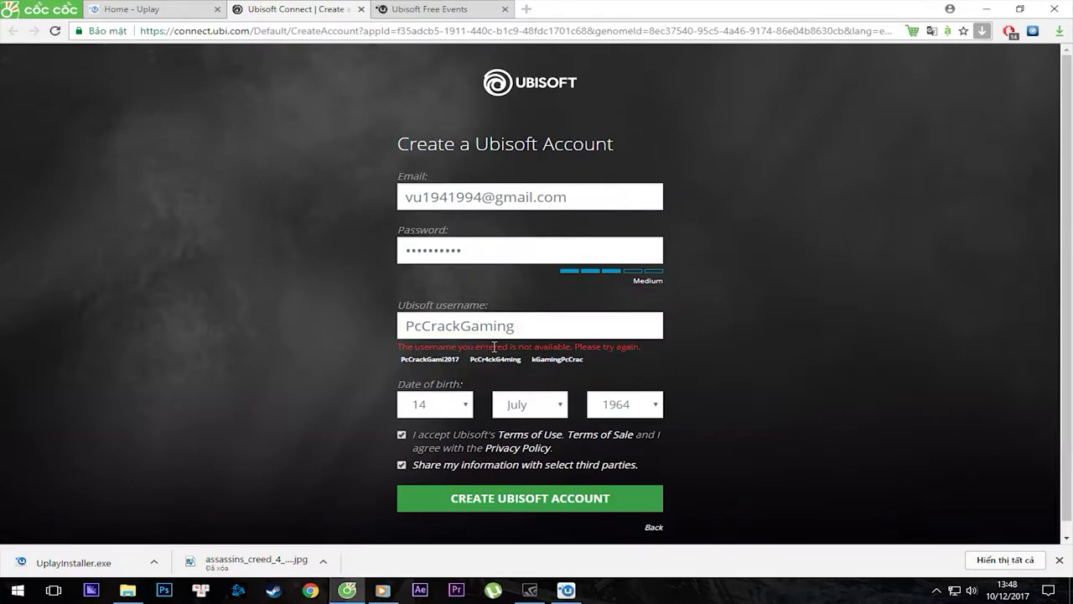
pyautogui.moveTo(423, 346); pyautogui.dragTo(470, 347)
pyautogui.click(483, 328)
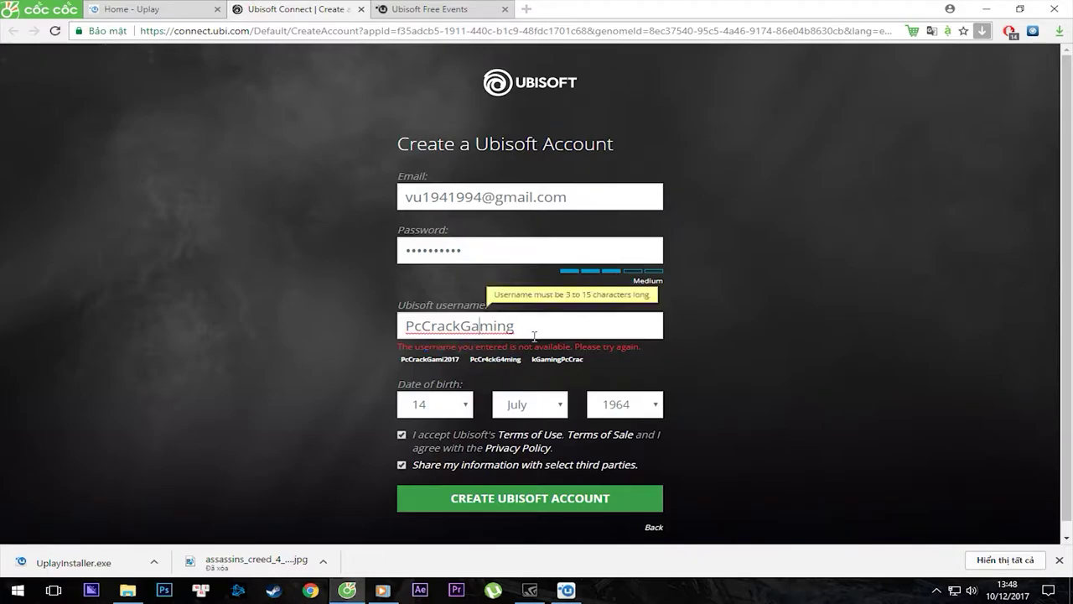
pyautogui.press('BackSpace')
pyautogui.write('4')
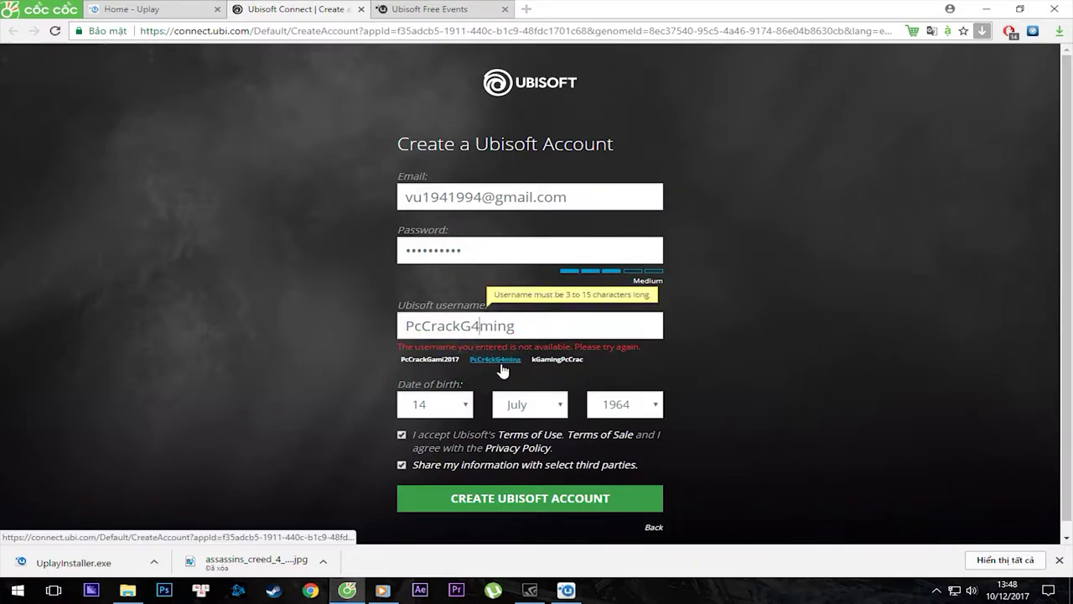
pyautogui.click(500, 359)
# Submit the Create Ubisoft Account form again with the new username.
pyautogui.click(442, 332)
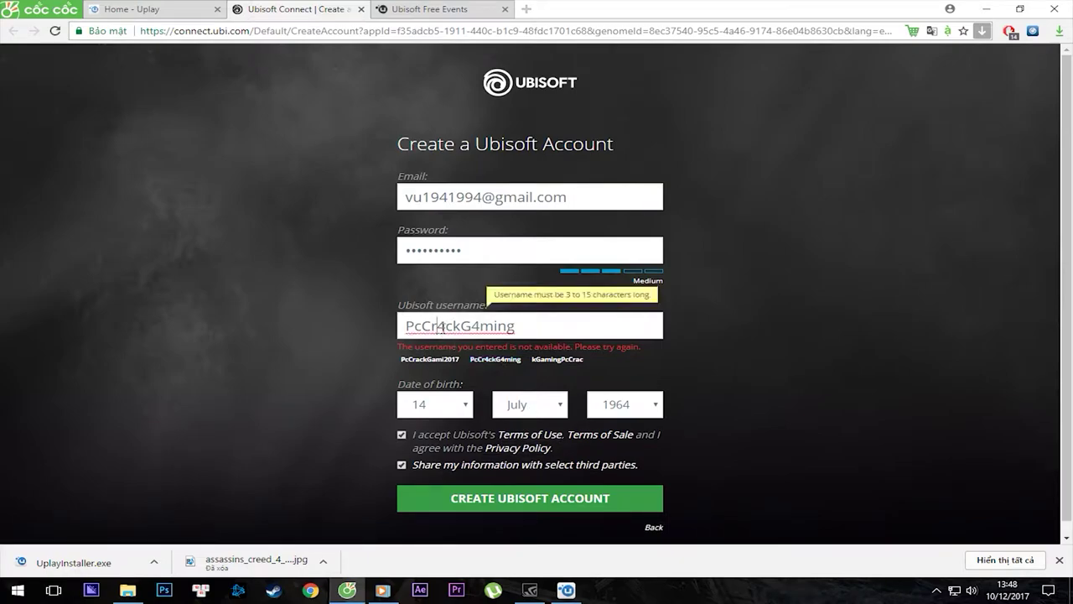
pyautogui.click(749, 346)
pyautogui.moveTo(516, 326); pyautogui.dragTo(429, 326)
pyautogui.click(469, 326)
pyautogui.moveTo(516, 326); pyautogui.dragTo(419, 326)
pyautogui.click(662, 419)
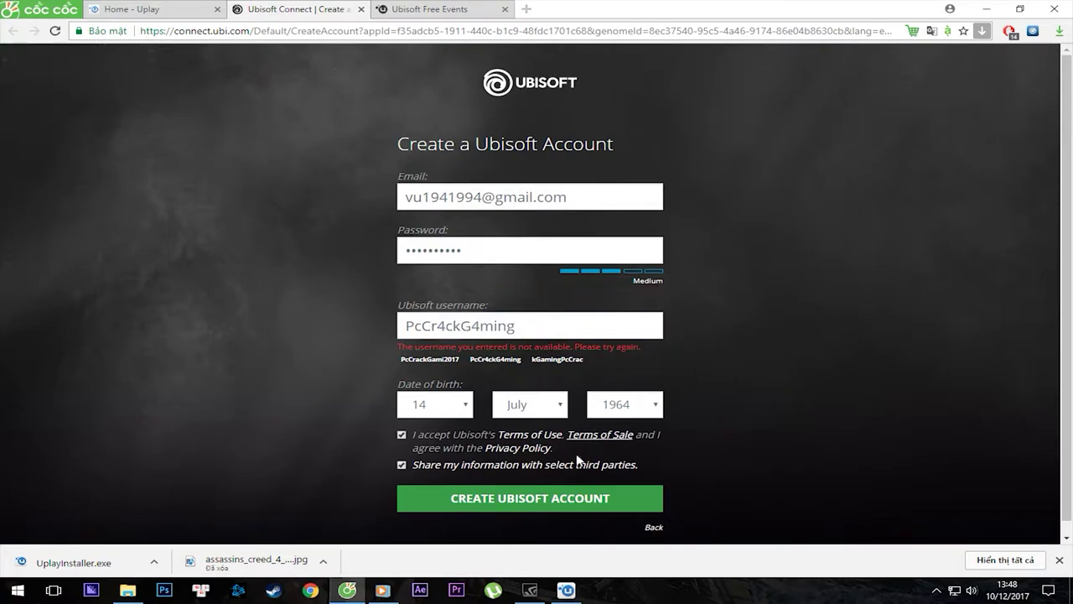
pyautogui.click(553, 503)
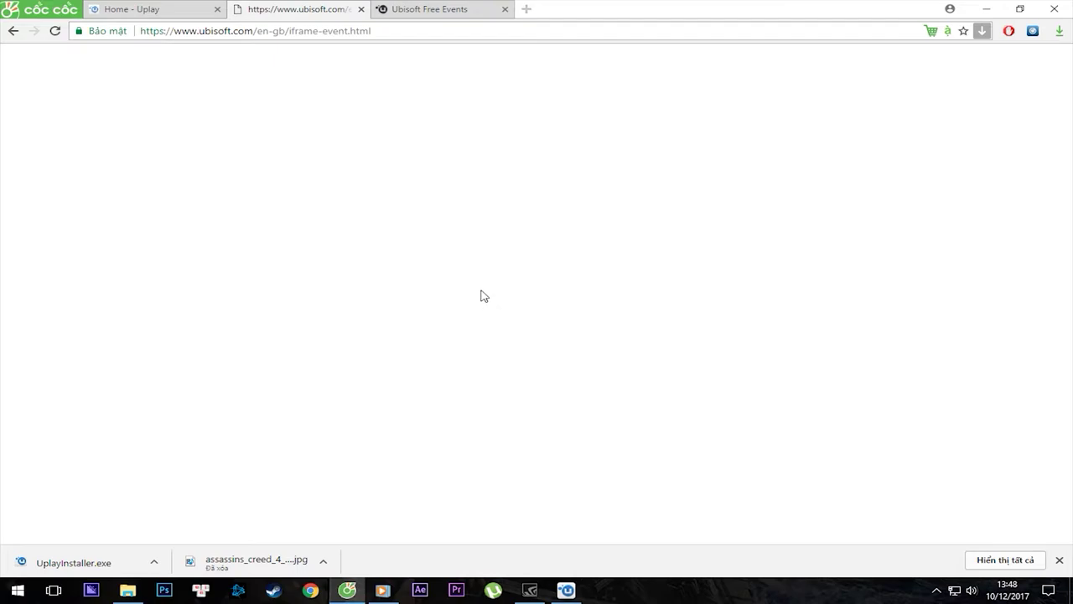
# Open Gmail in a new browser tab.
pyautogui.click(526, 9)
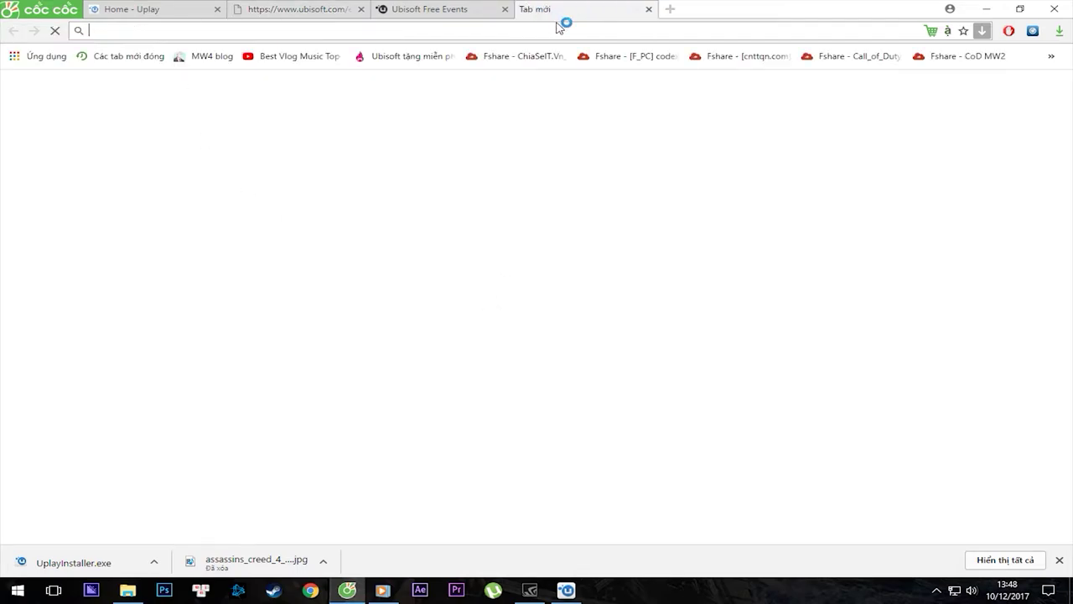
pyautogui.write('mail')
pyautogui.press('Return')
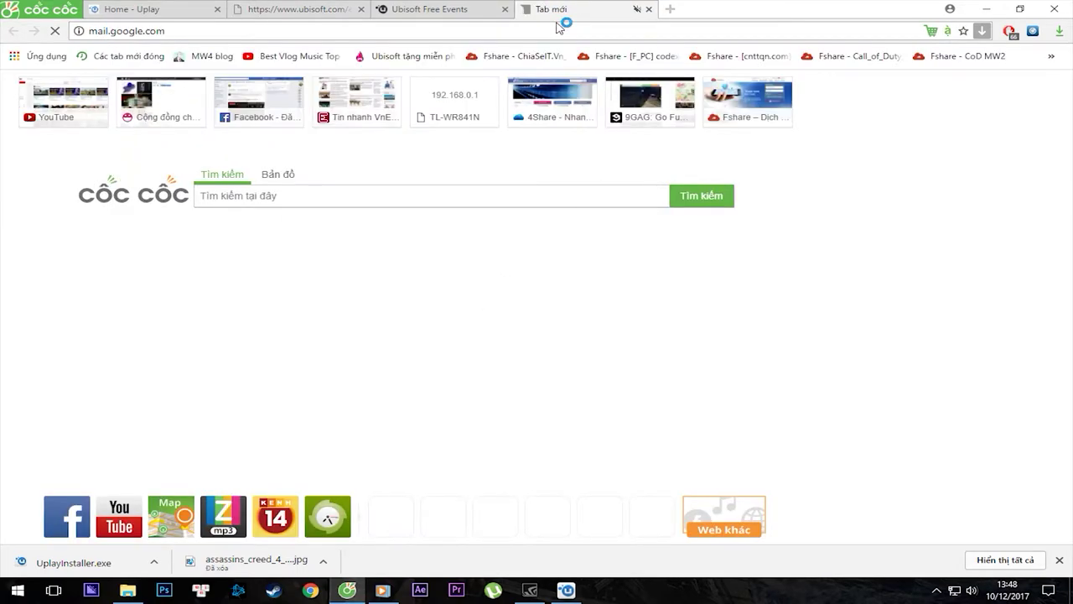
pyautogui.click(339, 8)
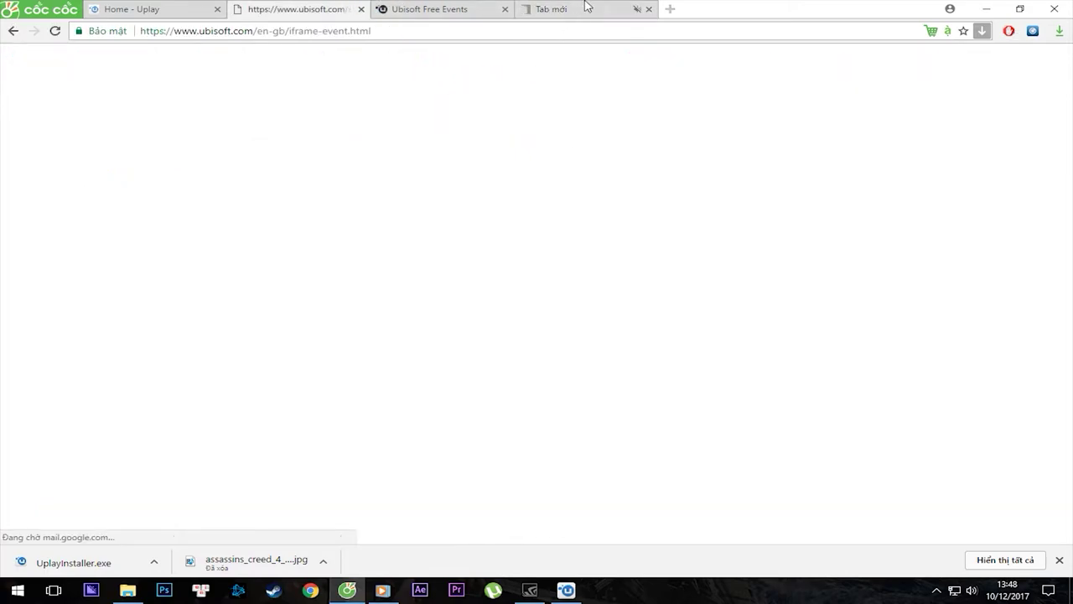
pyautogui.click(585, 8)
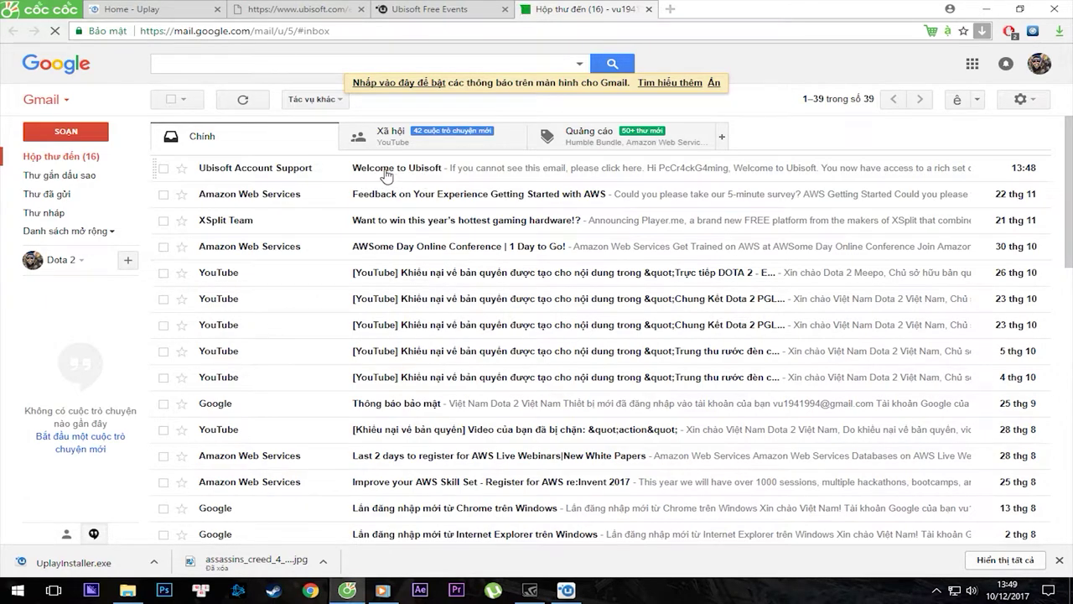
# Read through the Welcome to Ubisoft email, then return to the ubisoft.com event tab.
pyautogui.click(385, 175)
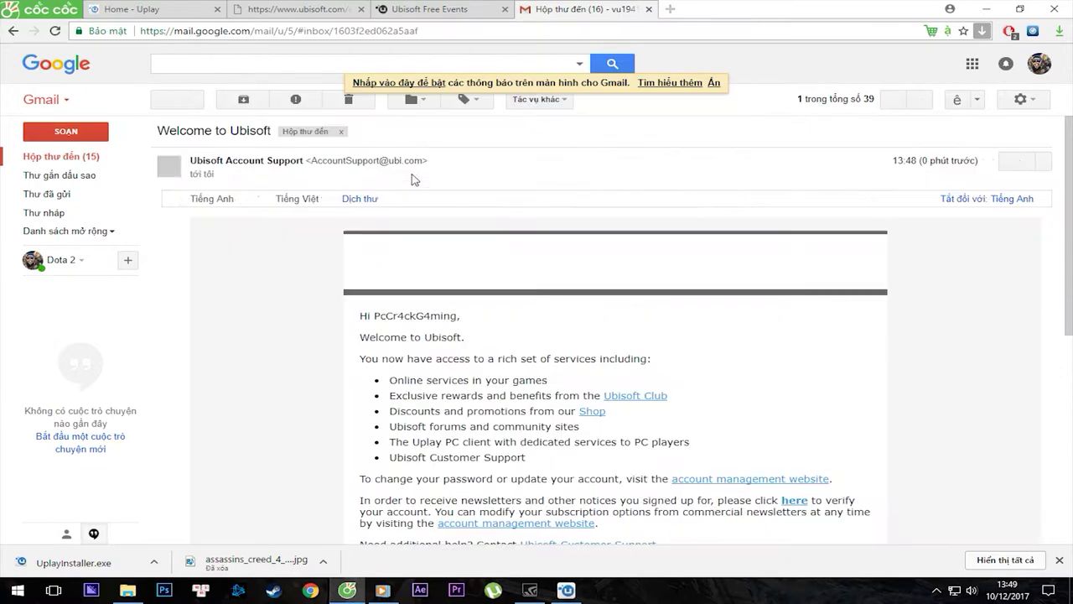
pyautogui.scroll(-4, 634, 389)
pyautogui.scroll(-1, 634, 390)
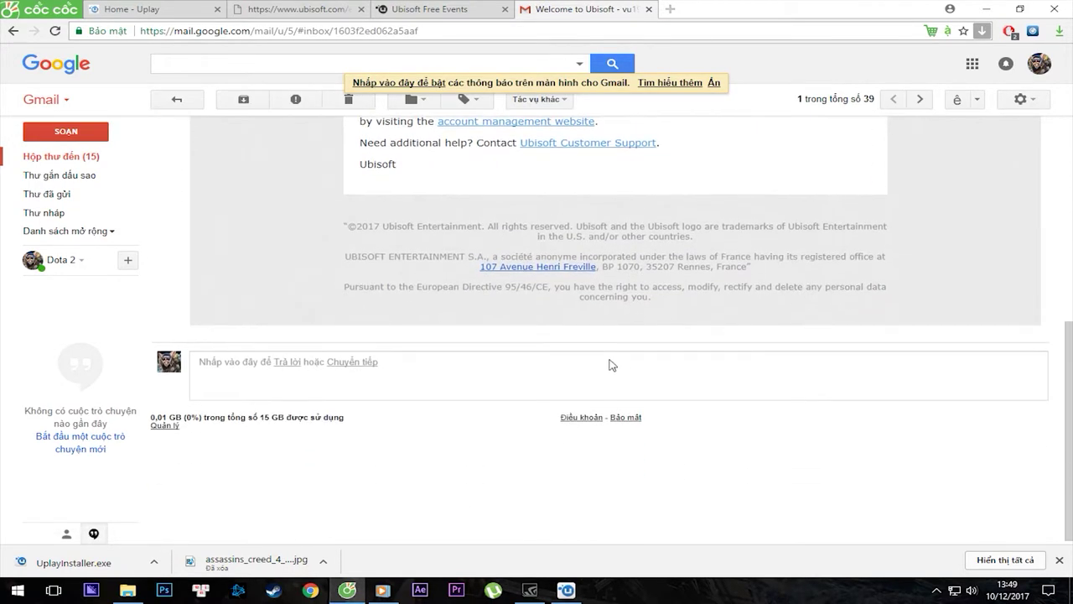
pyautogui.scroll(5, 610, 364)
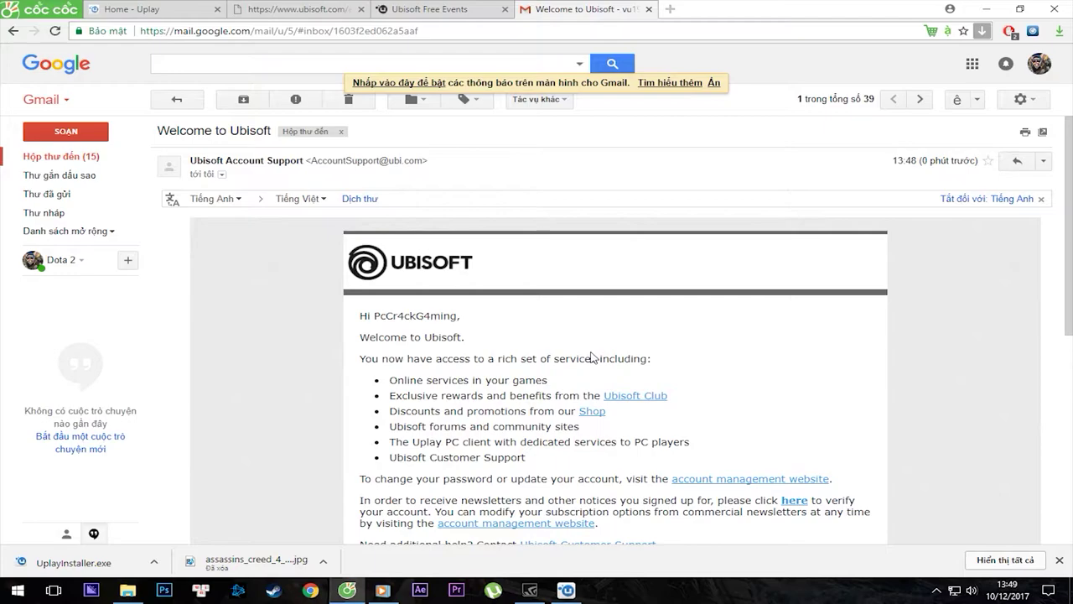
pyautogui.scroll(-3, 531, 344)
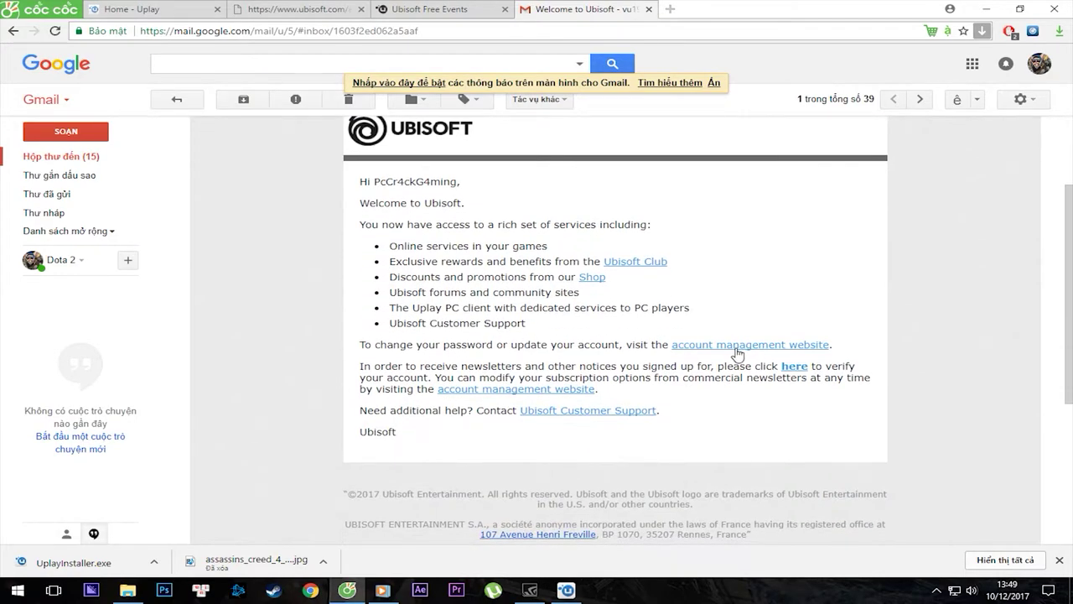
pyautogui.scroll(-3, 645, 446)
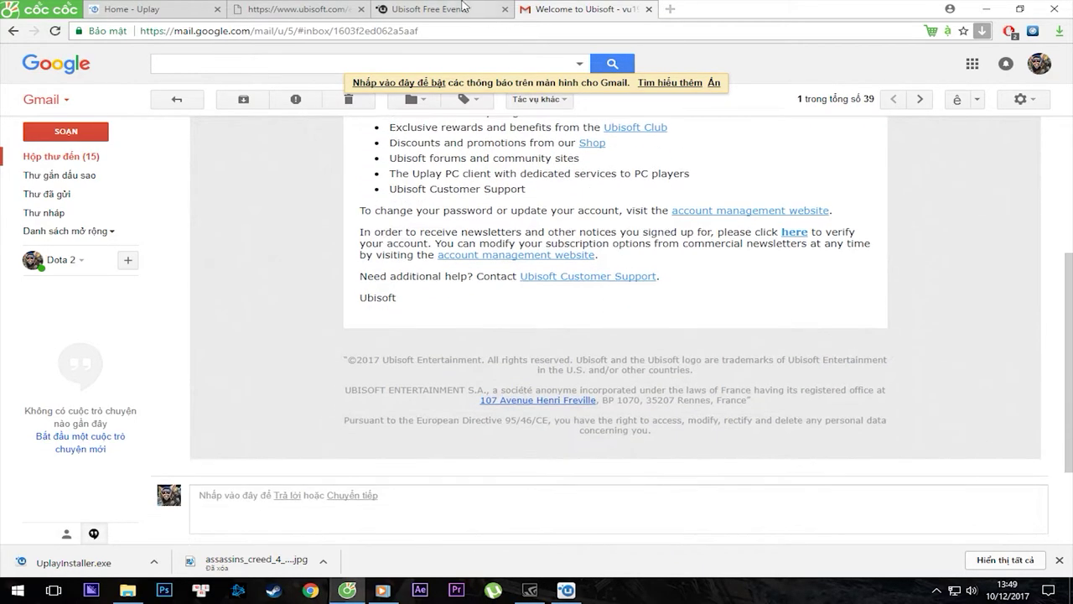
pyautogui.click(435, 8)
pyautogui.click(312, 8)
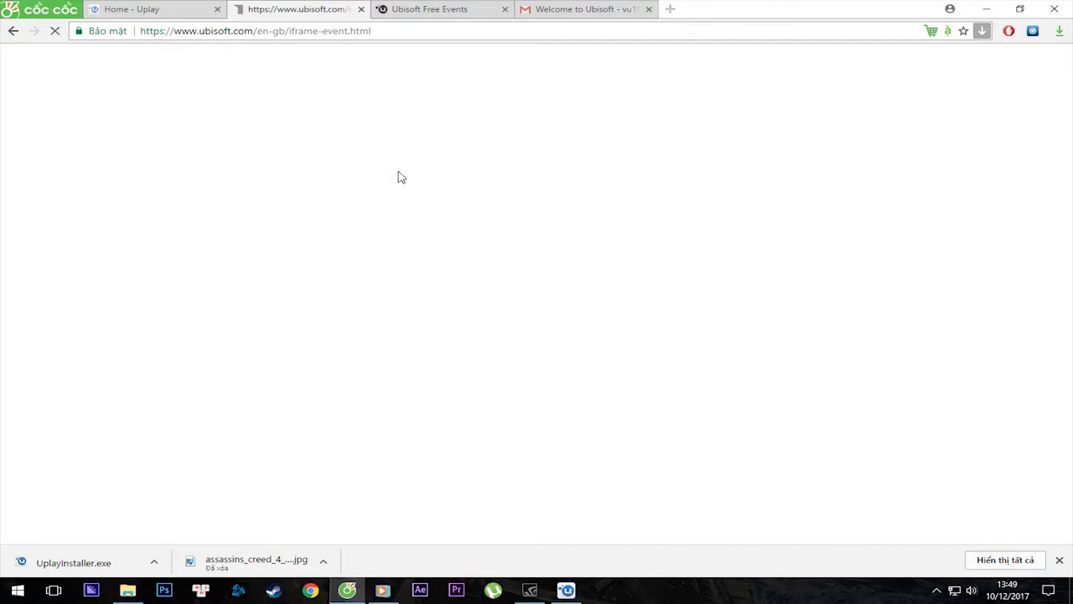
# Go back on the event tab, then log out of the Uplay client from its profile menu.
pyautogui.click(13, 31)
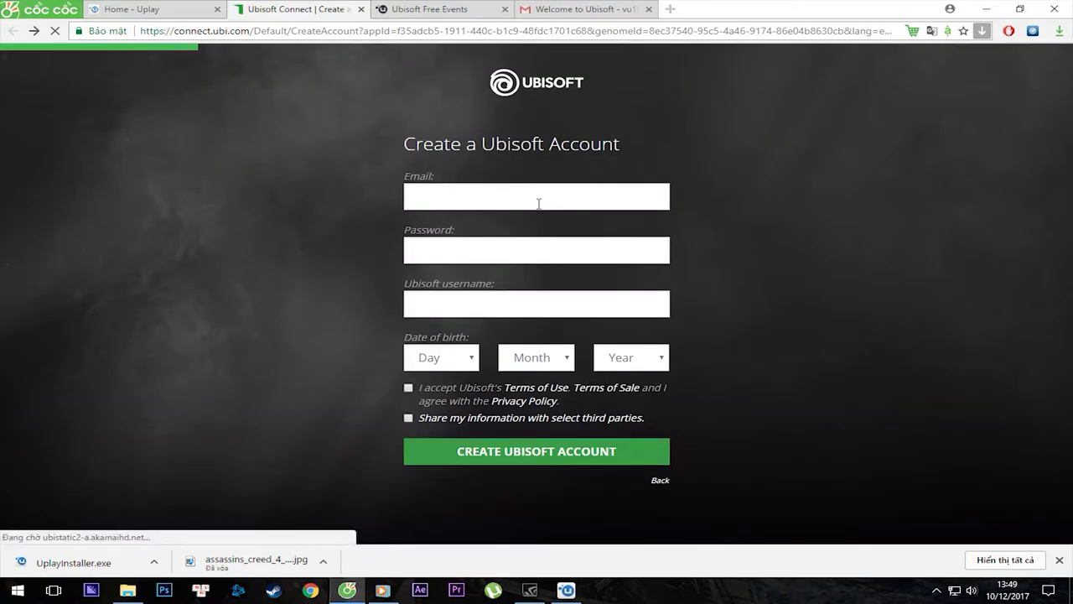
pyautogui.hotkey('ctrl', 'shift', 'Tab')
pyautogui.click(567, 589)
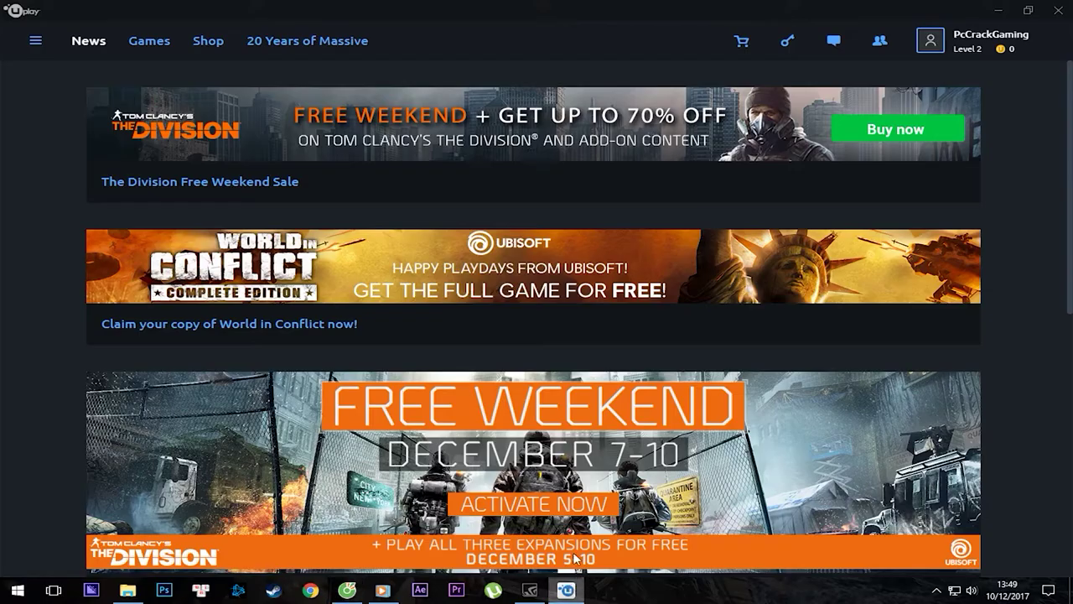
pyautogui.scroll(-5, 754, 251)
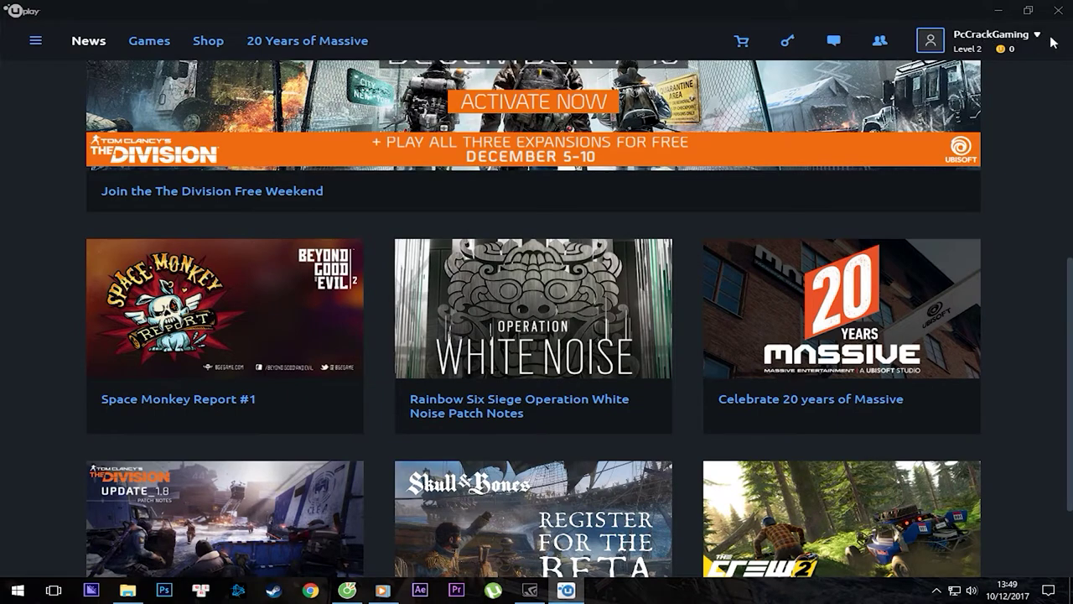
pyautogui.click(1039, 37)
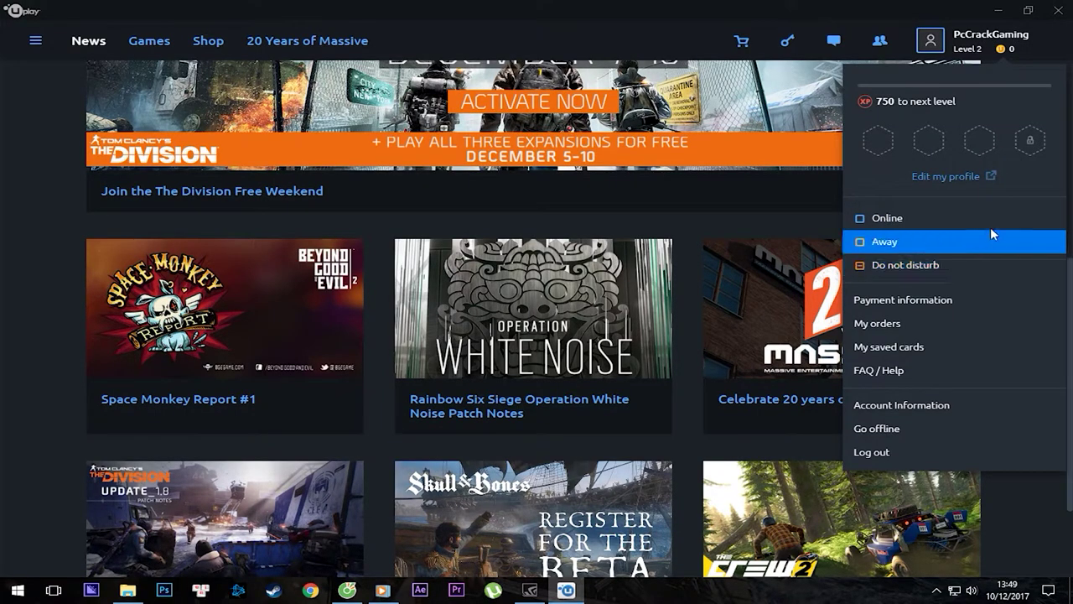
pyautogui.click(923, 455)
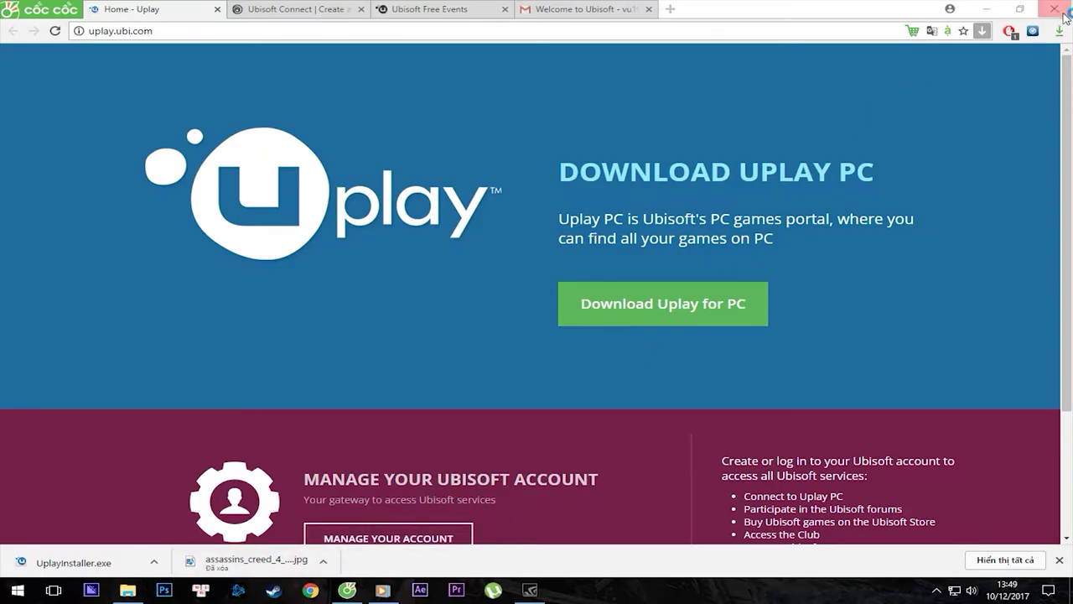
# Log in to Uplay with the new account's e-mail and password, ticking Remember me and skipping two-step verification.
pyautogui.click(986, 8)
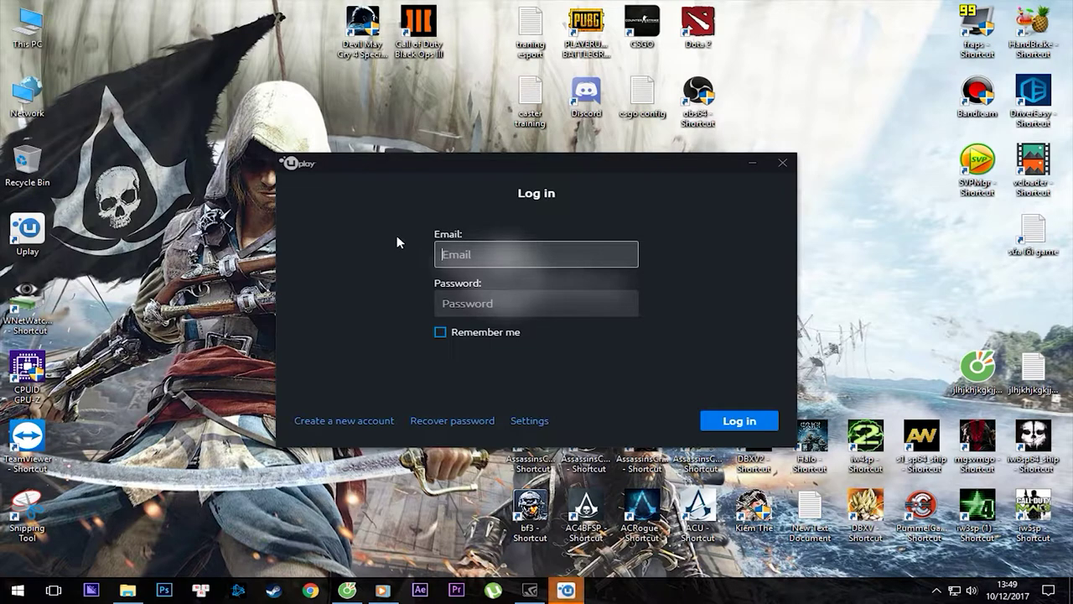
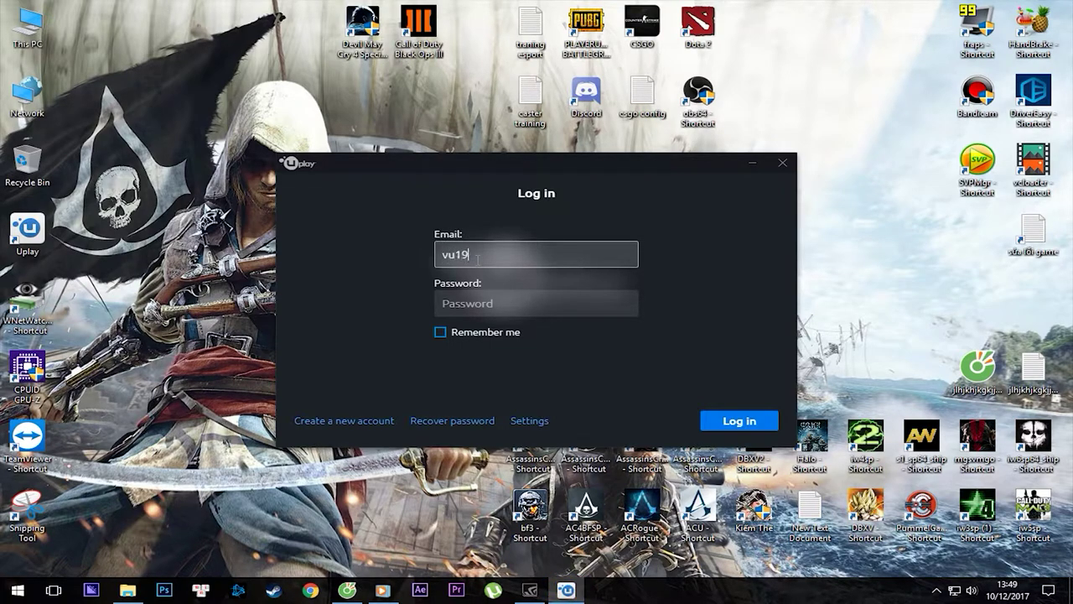
pyautogui.press('Tab')
pyautogui.write('•')
pyautogui.press('BackSpace')
pyautogui.write('••••••••')
pyautogui.click(478, 335)
pyautogui.click(746, 423)
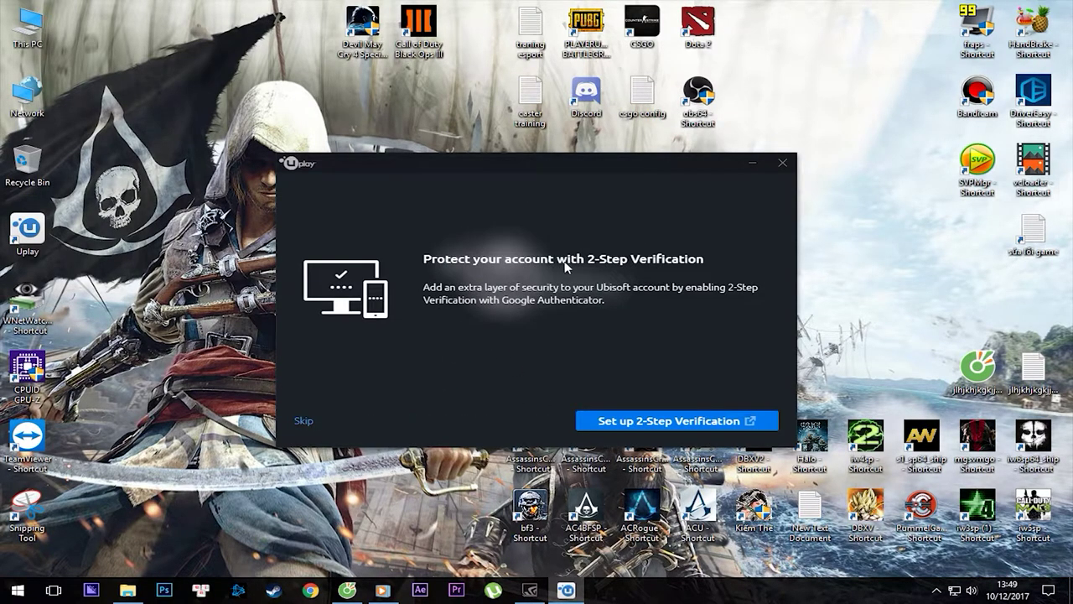
pyautogui.click(303, 421)
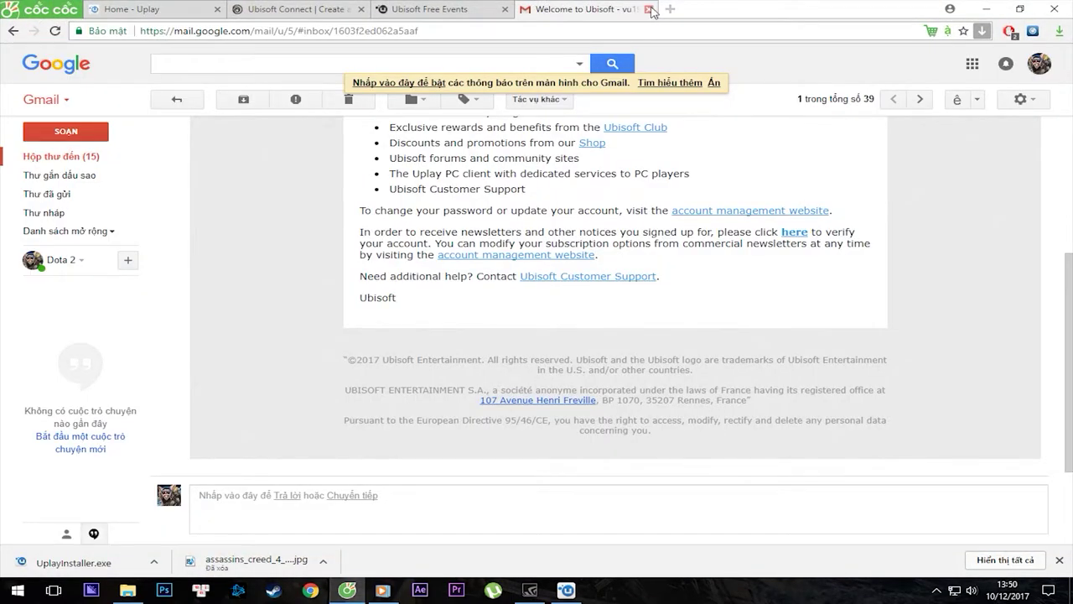
# Close the Gmail tab, glance over the Uplay client, then return to the browser's Home - Uplay tab.
pyautogui.click(651, 9)
pyautogui.click(566, 590)
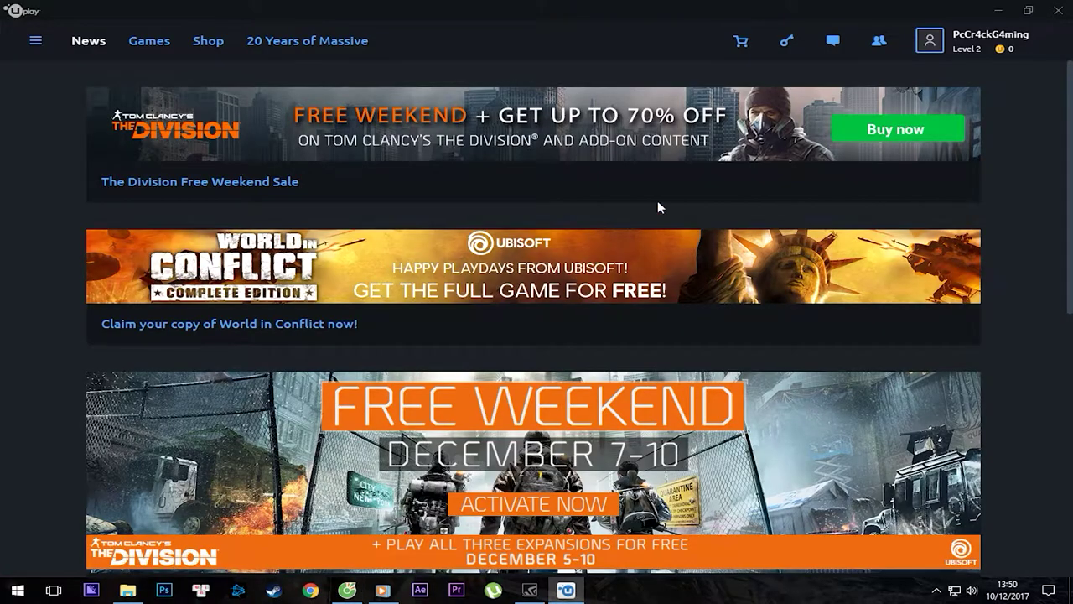
pyautogui.scroll(-6, 587, 235)
pyautogui.scroll(6, 530, 240)
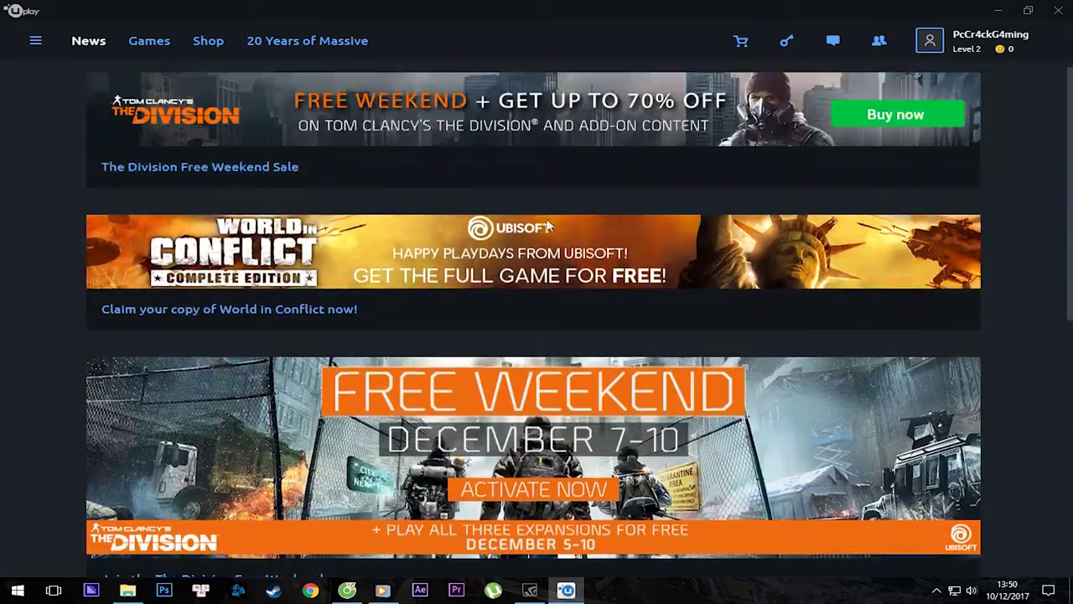
pyautogui.scroll(-7, 541, 270)
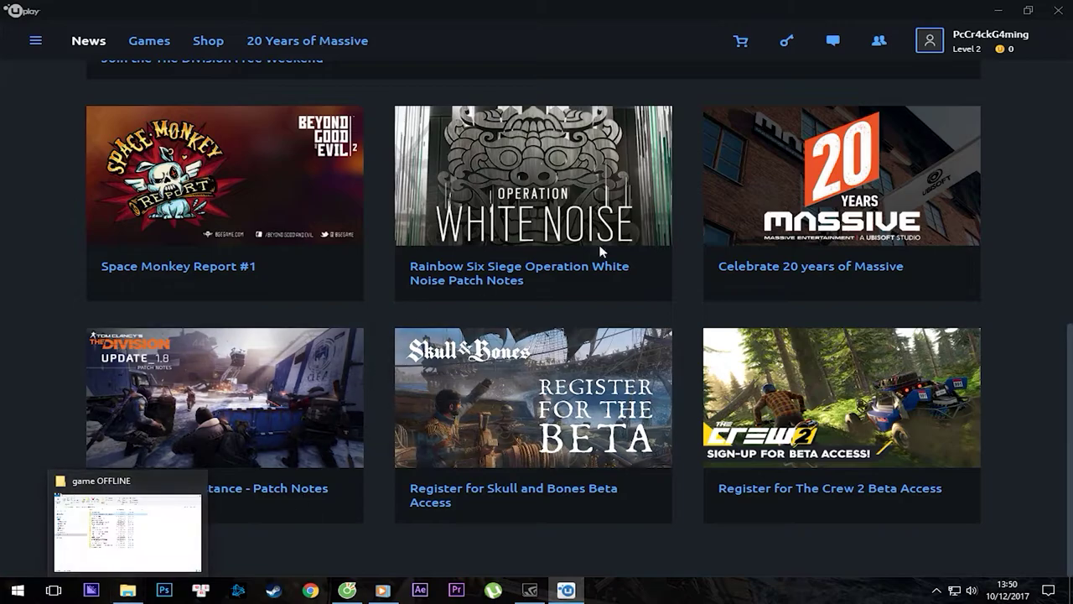
pyautogui.click(998, 10)
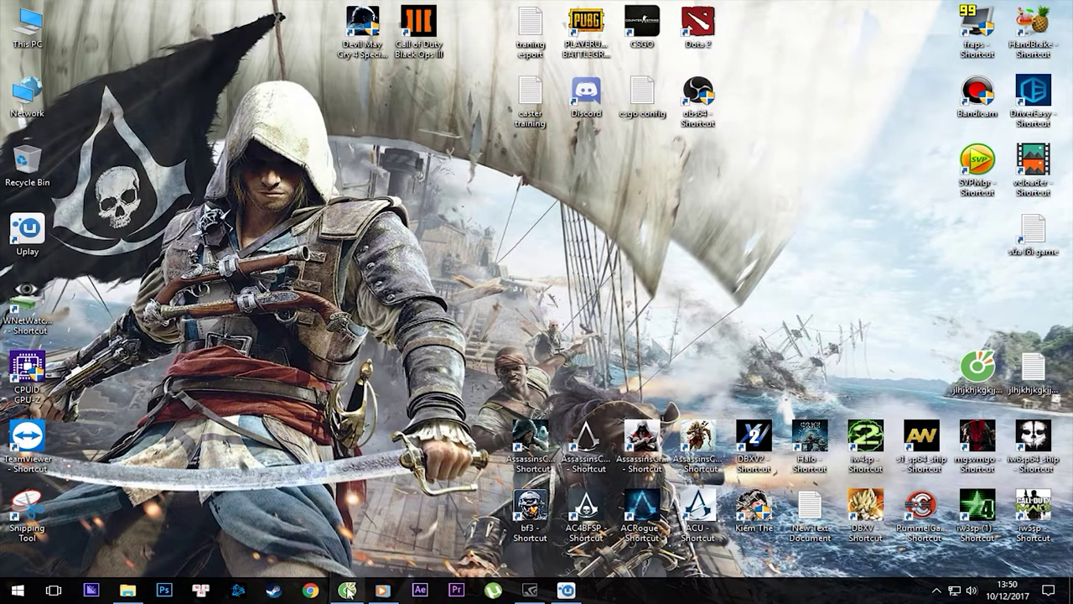
pyautogui.click(347, 590)
pyautogui.click(146, 9)
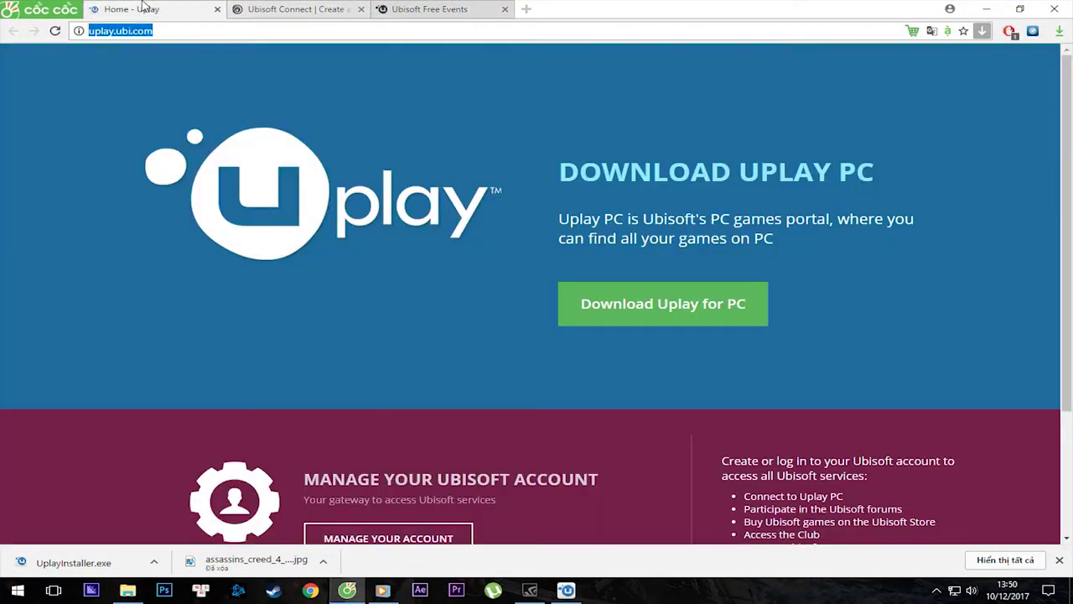
# Go back to the World in Conflict giveaway tab and register for the free PC copy.
pyautogui.click(256, 8)
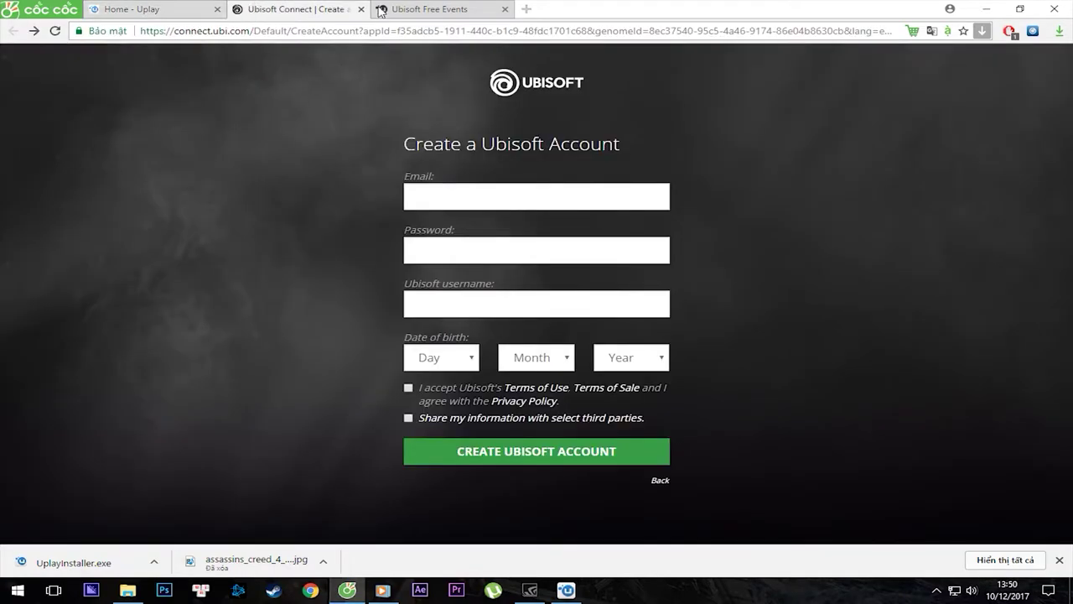
pyautogui.click(394, 10)
pyautogui.moveTo(426, 32); pyautogui.dragTo(312, 31)
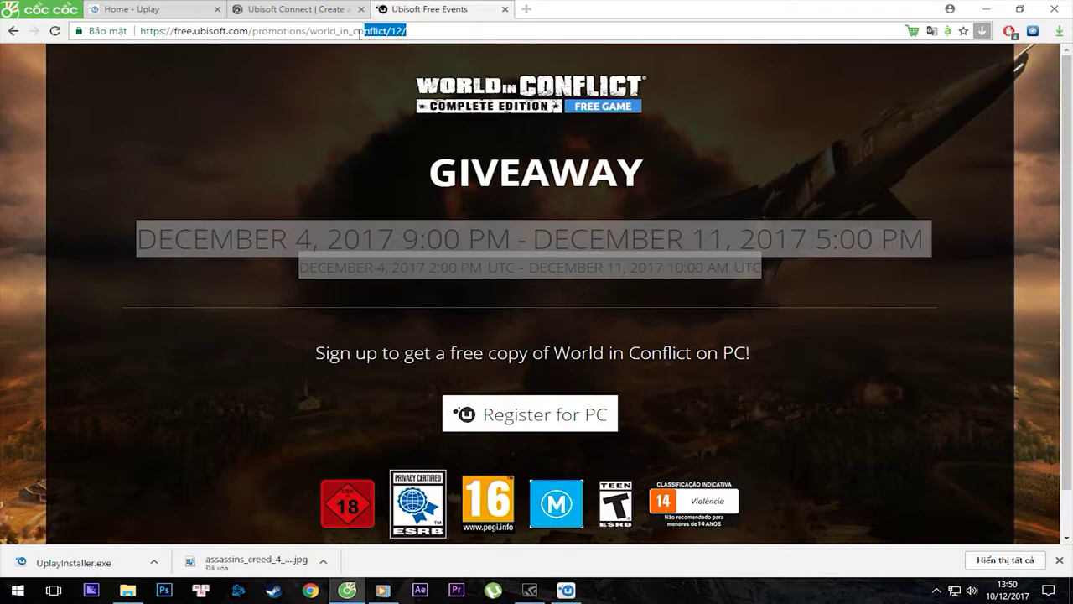
pyautogui.click(282, 216)
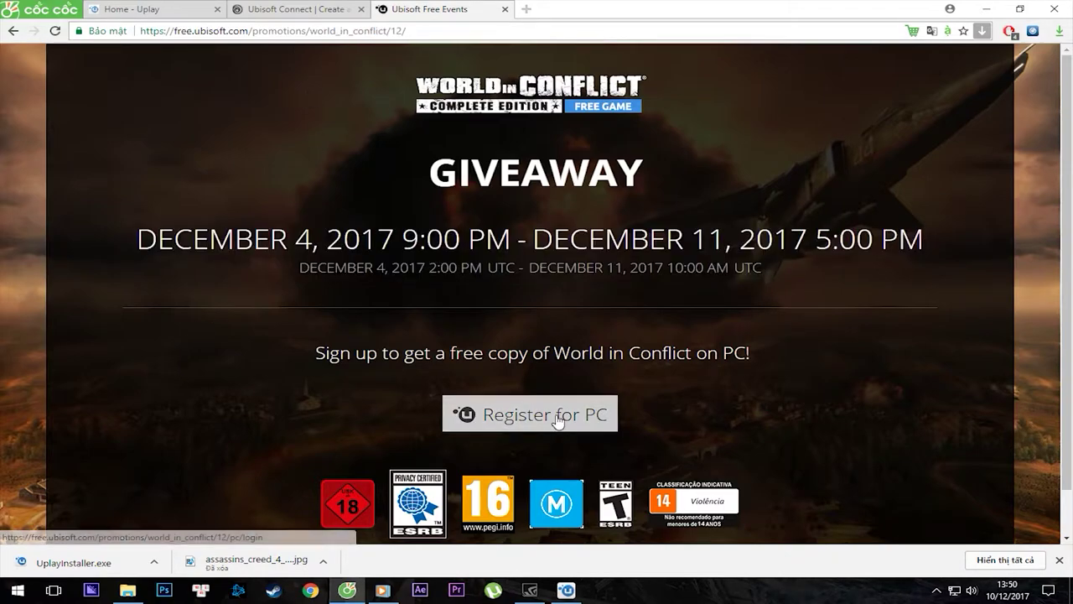
pyautogui.click(201, 10)
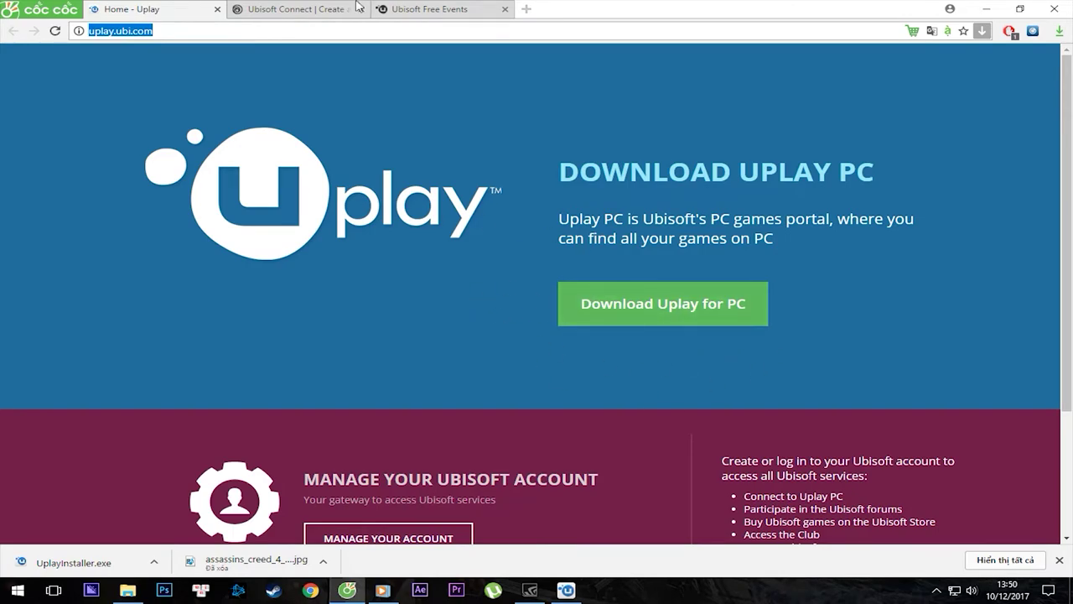
pyautogui.click(330, 10)
pyautogui.click(409, 9)
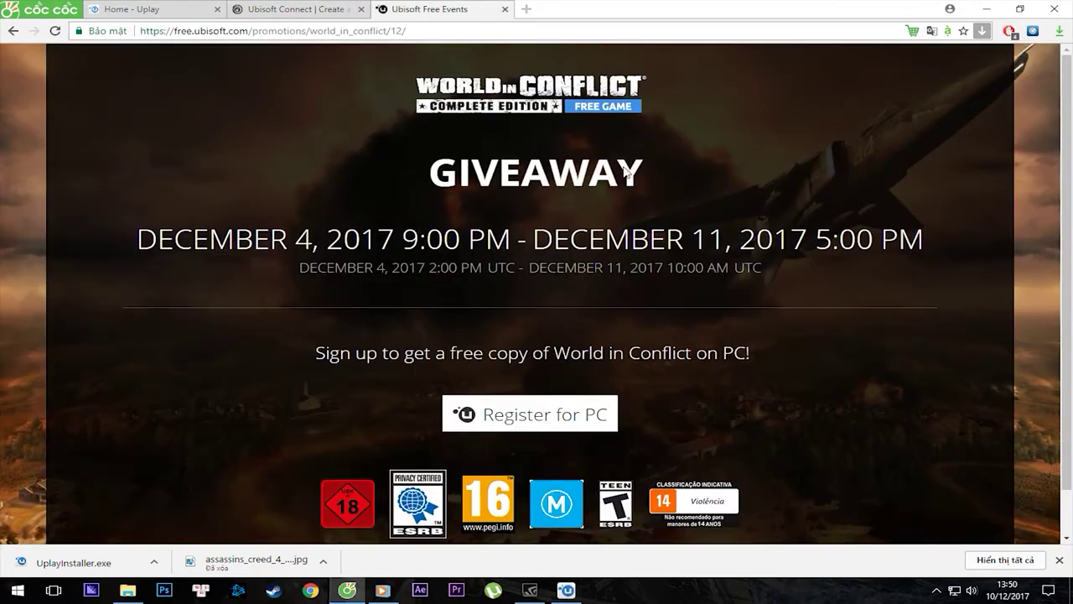
pyautogui.moveTo(417, 28)
pyautogui.mouseDown()
pyautogui.moveTo(270, 30)
pyautogui.moveTo(408, 30)
pyautogui.mouseUp()
pyautogui.scroll(-1, 569, 275)
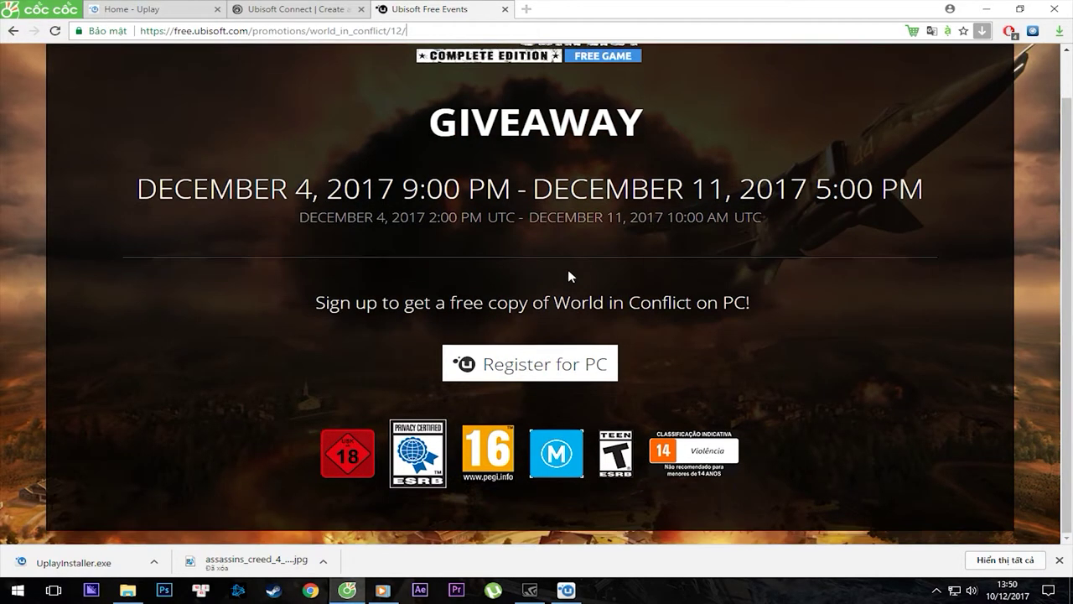
pyautogui.click(545, 366)
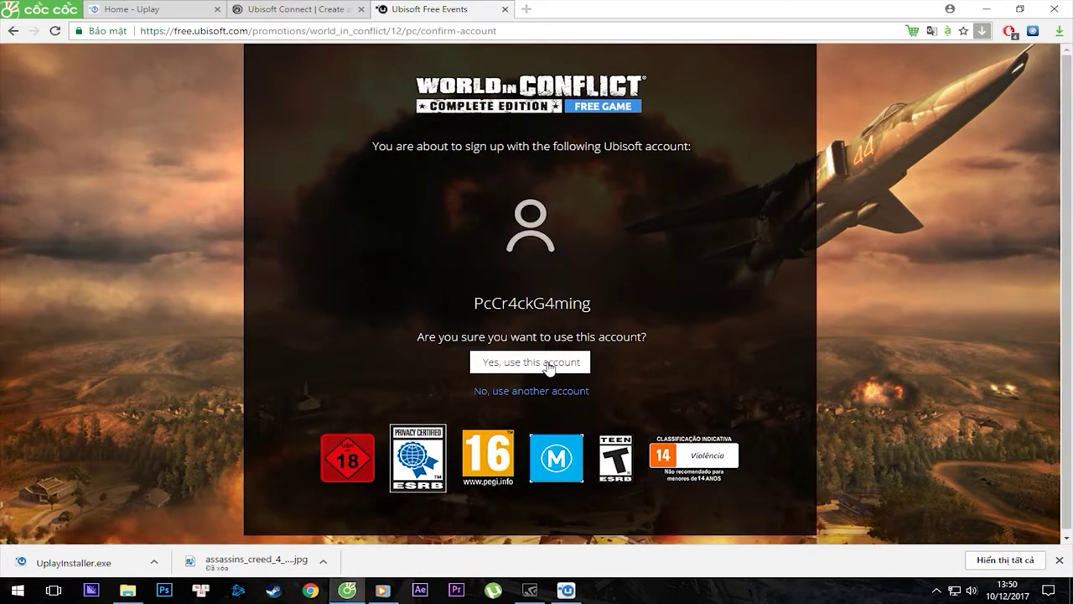
# Confirm claiming World in Conflict with this account, then launch Uplay from the claim page.
pyautogui.moveTo(468, 302); pyautogui.dragTo(606, 372)
pyautogui.click(567, 590)
pyautogui.click(567, 589)
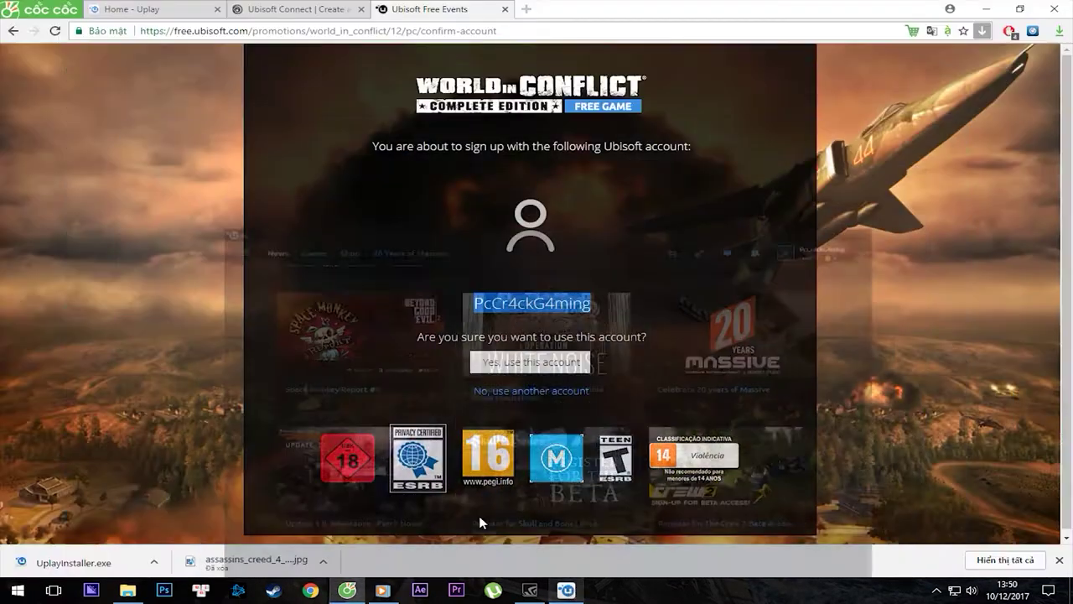
pyautogui.click(566, 589)
pyautogui.click(567, 589)
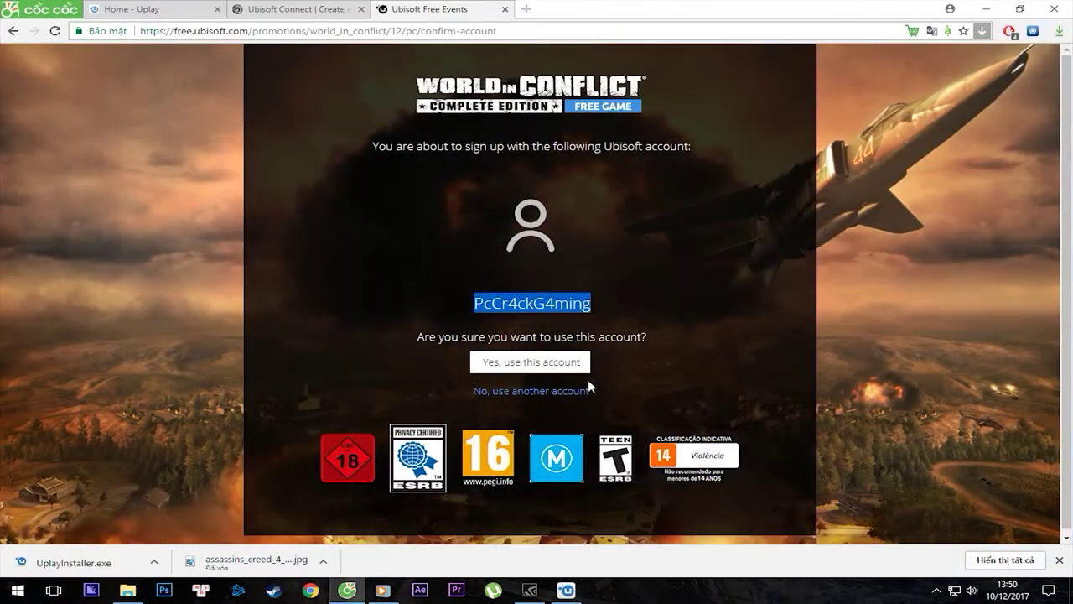
pyautogui.click(376, 196)
pyautogui.moveTo(389, 145); pyautogui.dragTo(635, 191)
pyautogui.moveTo(661, 264); pyautogui.dragTo(683, 150)
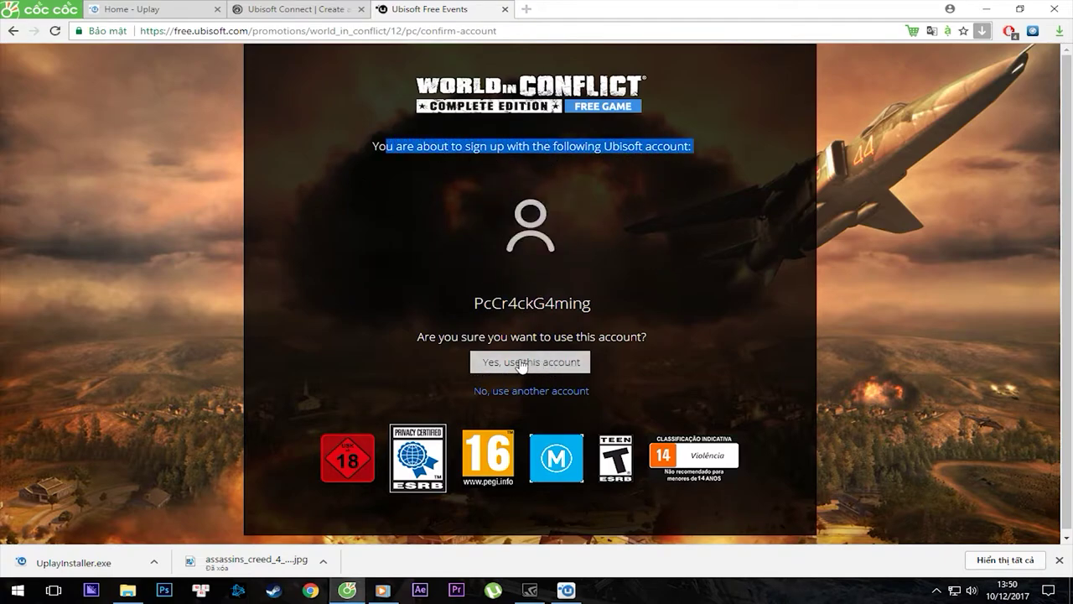
pyautogui.click(519, 364)
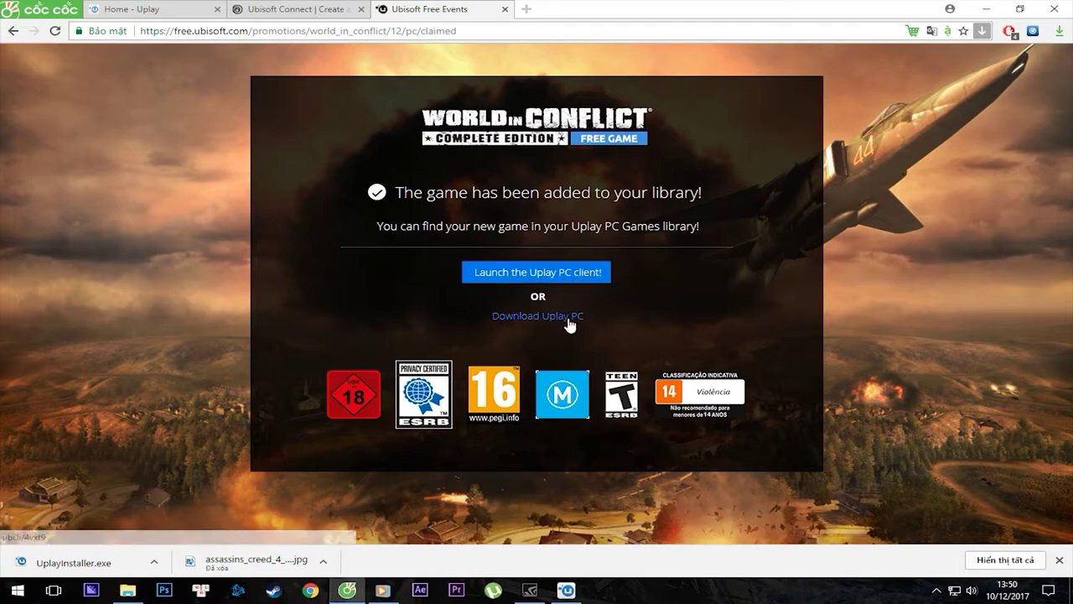
pyautogui.click(587, 275)
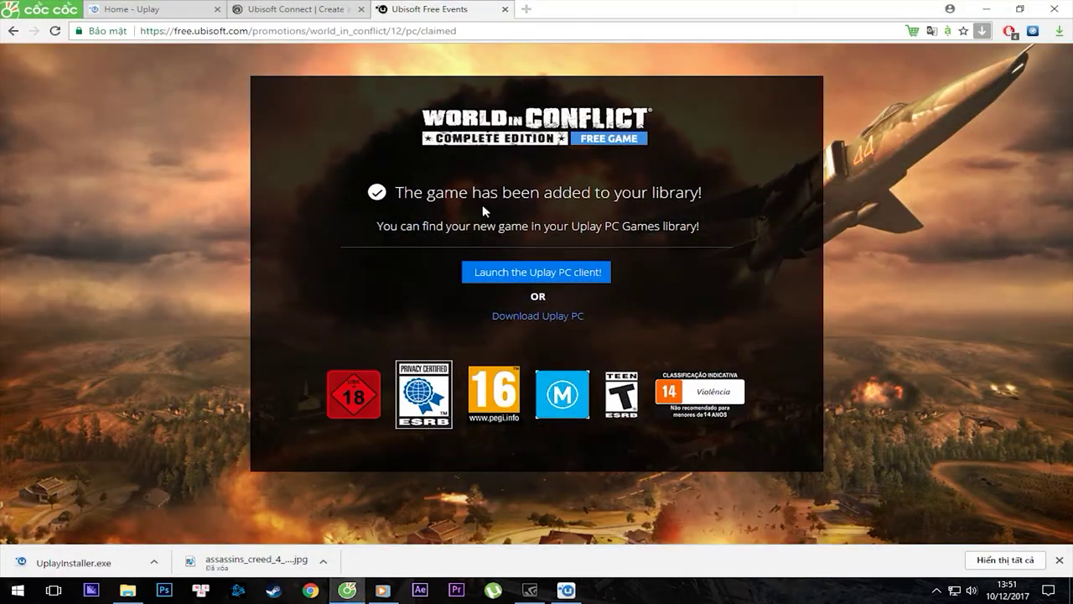
pyautogui.moveTo(400, 192); pyautogui.dragTo(699, 192)
# Open the Uplay games library and view the World in Conflict details page.
pyautogui.click(581, 589)
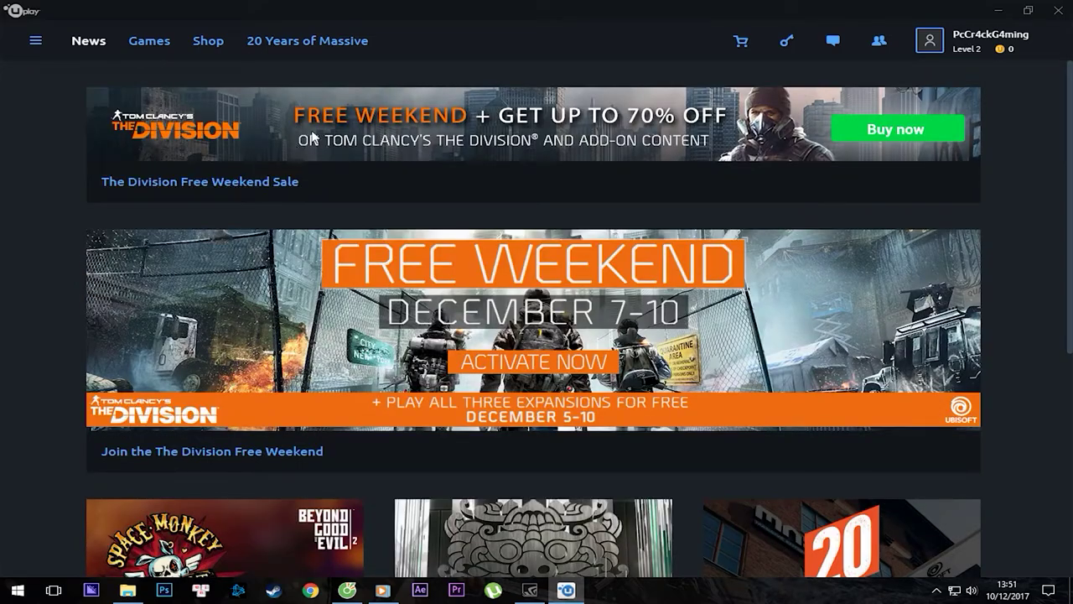
pyautogui.click(151, 47)
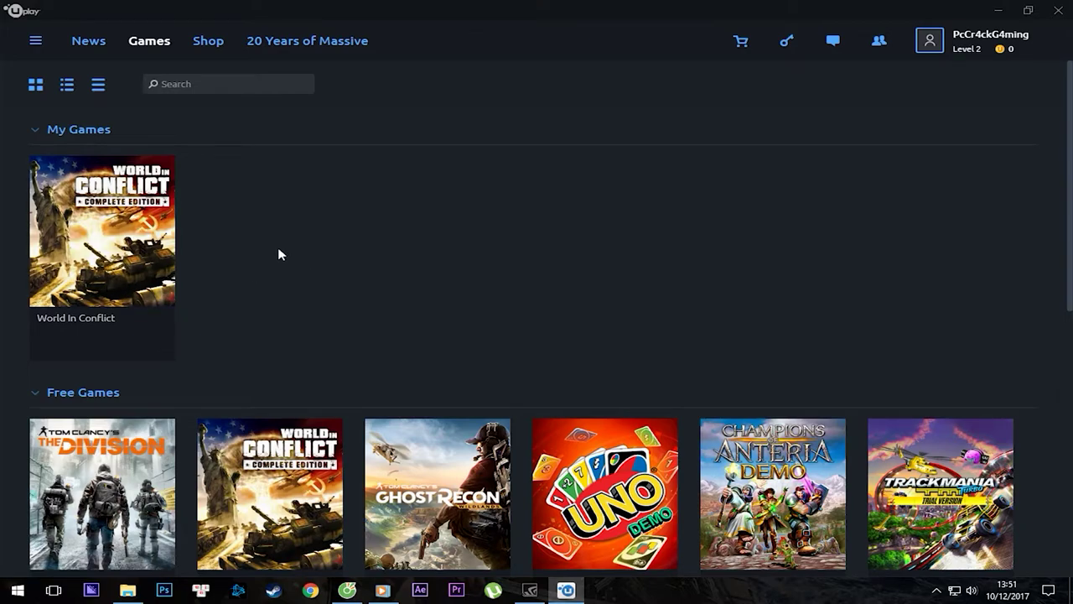
pyautogui.click(89, 218)
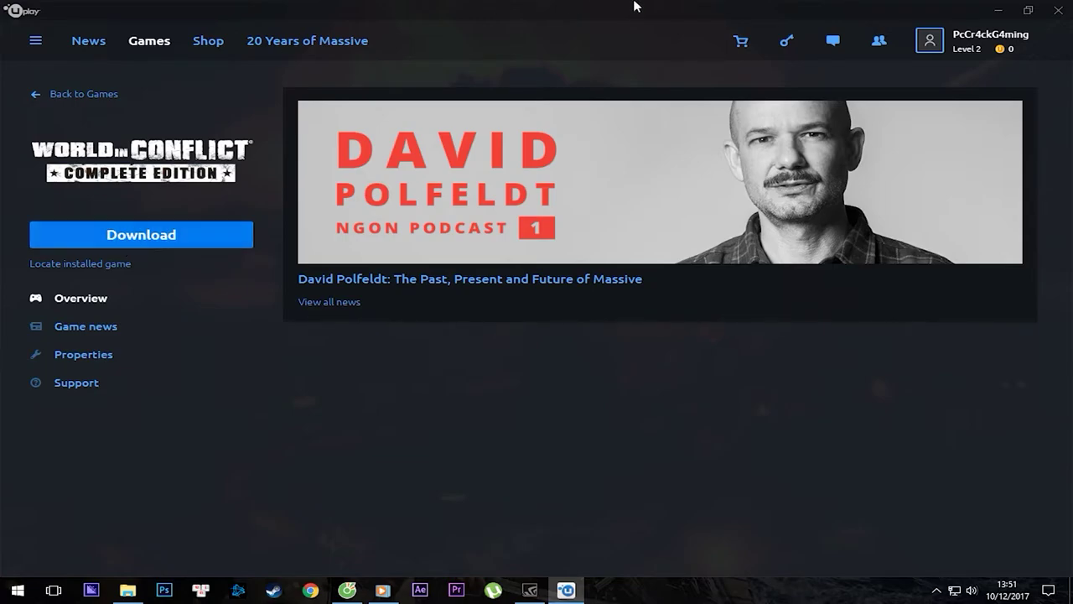
pyautogui.click(114, 47)
pyautogui.click(149, 41)
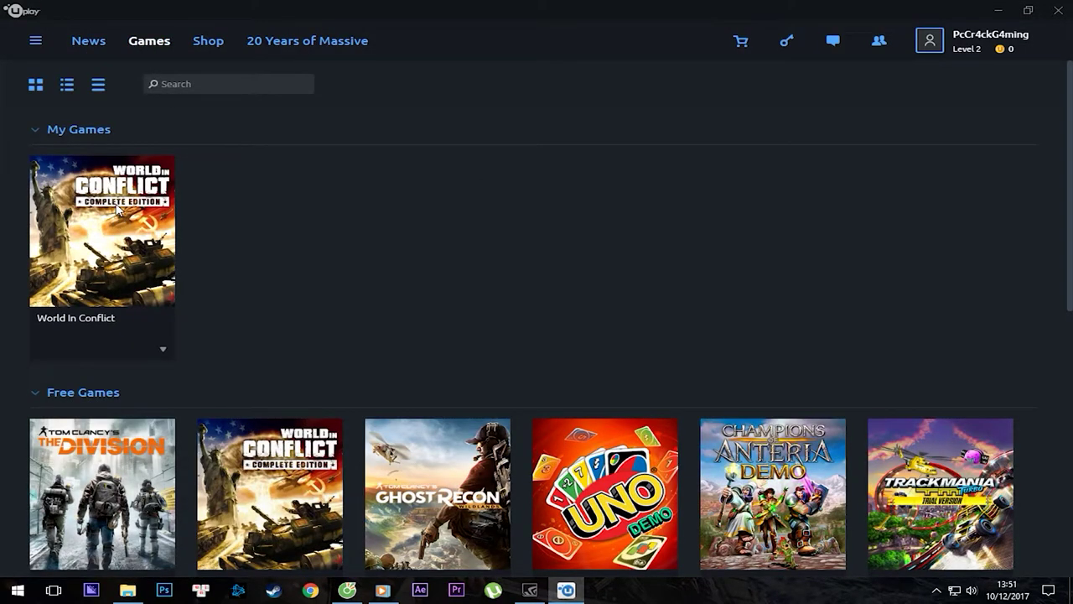
# Scroll the Free Games list down to The Settlers Online, Flashback Demo and Anno Online.
pyautogui.scroll(-3, 419, 223)
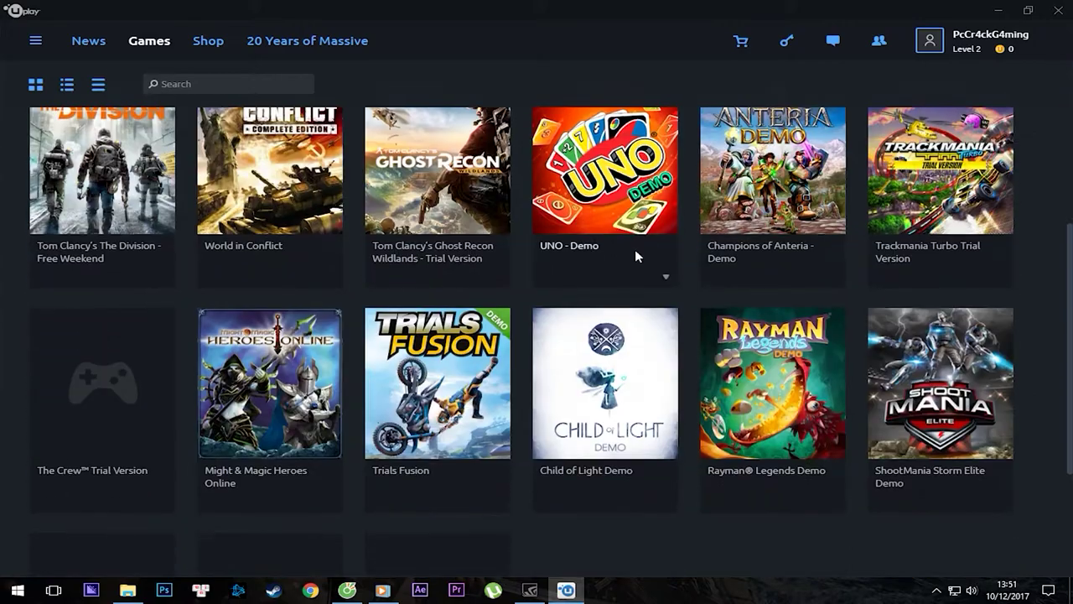
pyautogui.scroll(-2, 512, 324)
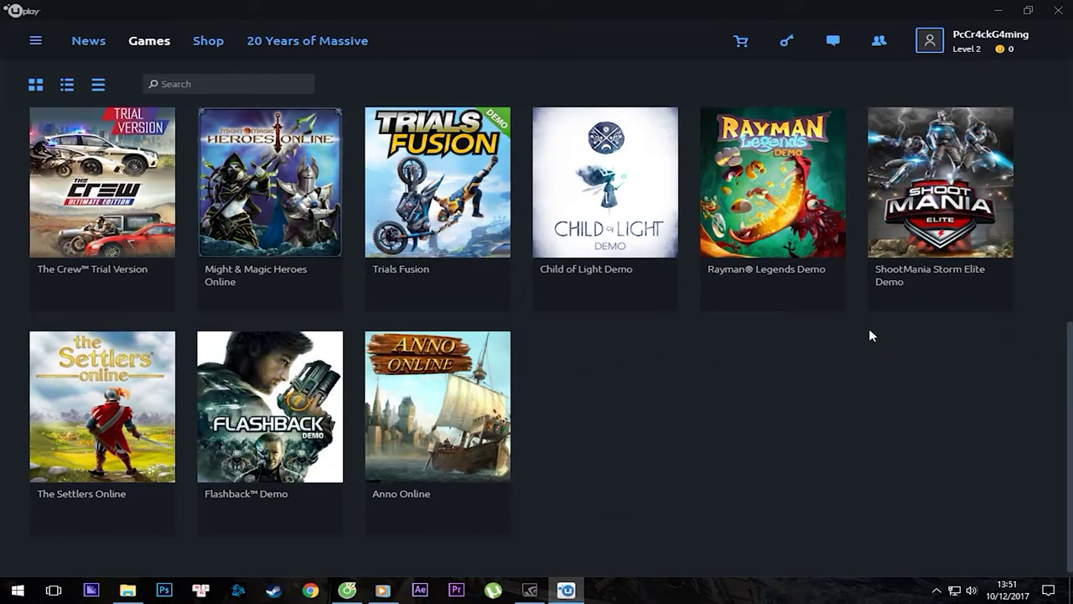
pyautogui.scroll(2, 587, 335)
pyautogui.scroll(2, 285, 377)
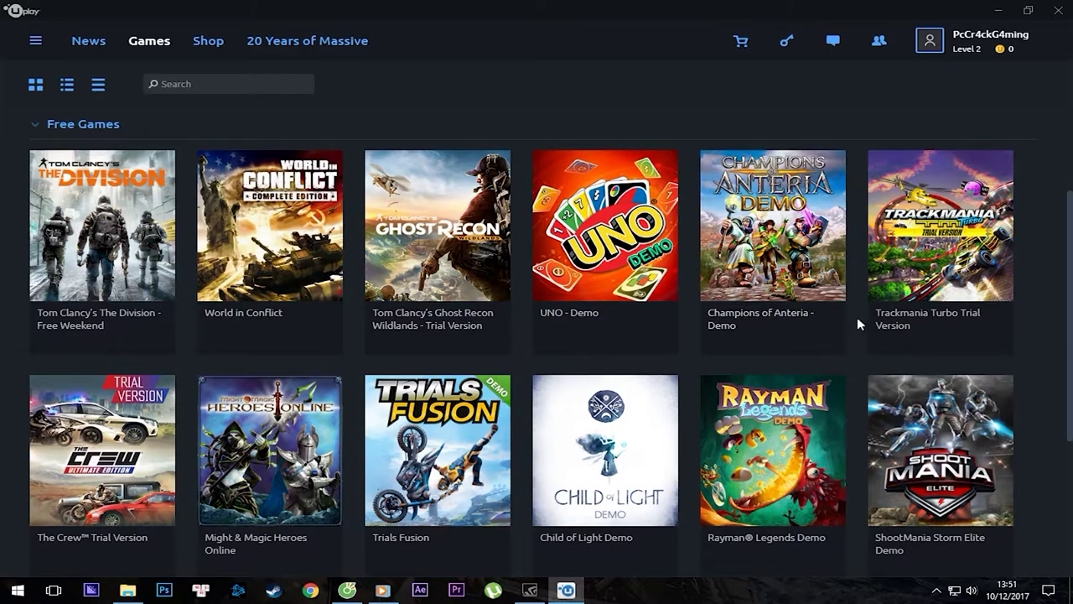
pyautogui.scroll(-2, 838, 453)
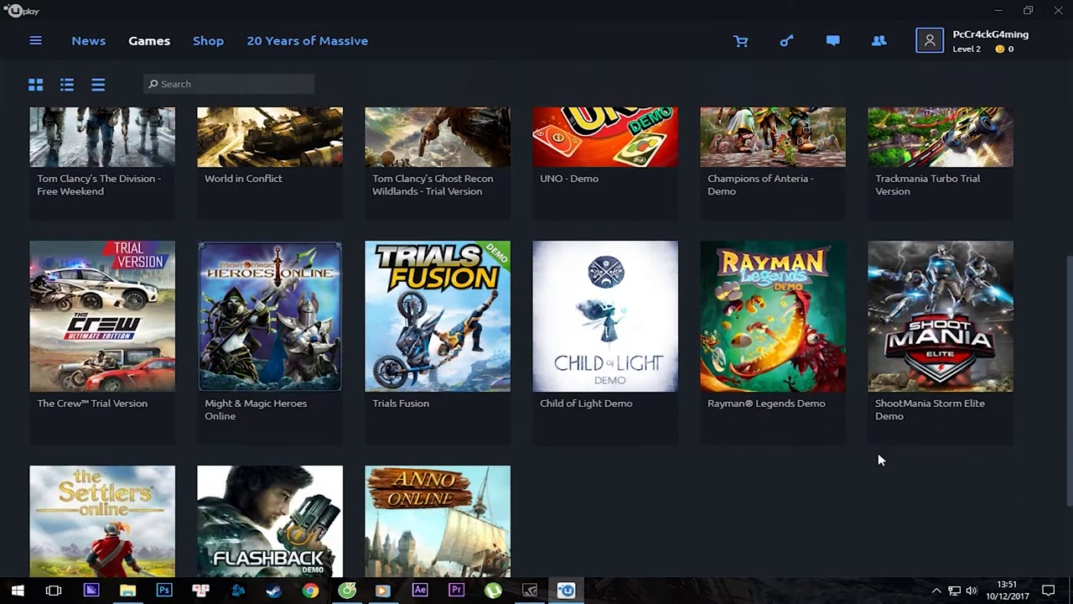
pyautogui.scroll(4, 671, 471)
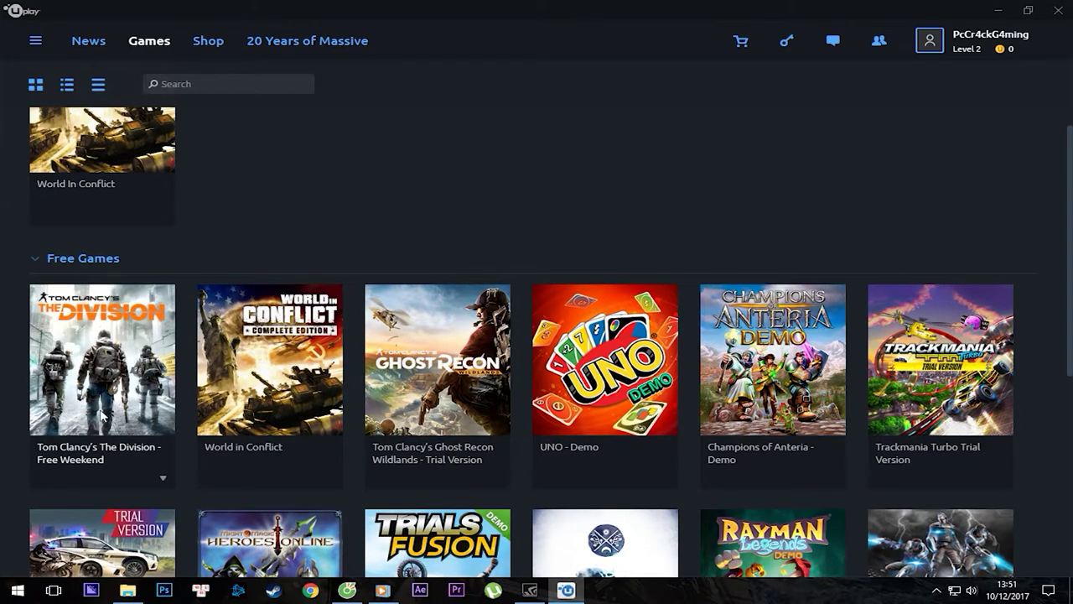
pyautogui.scroll(-2, 122, 390)
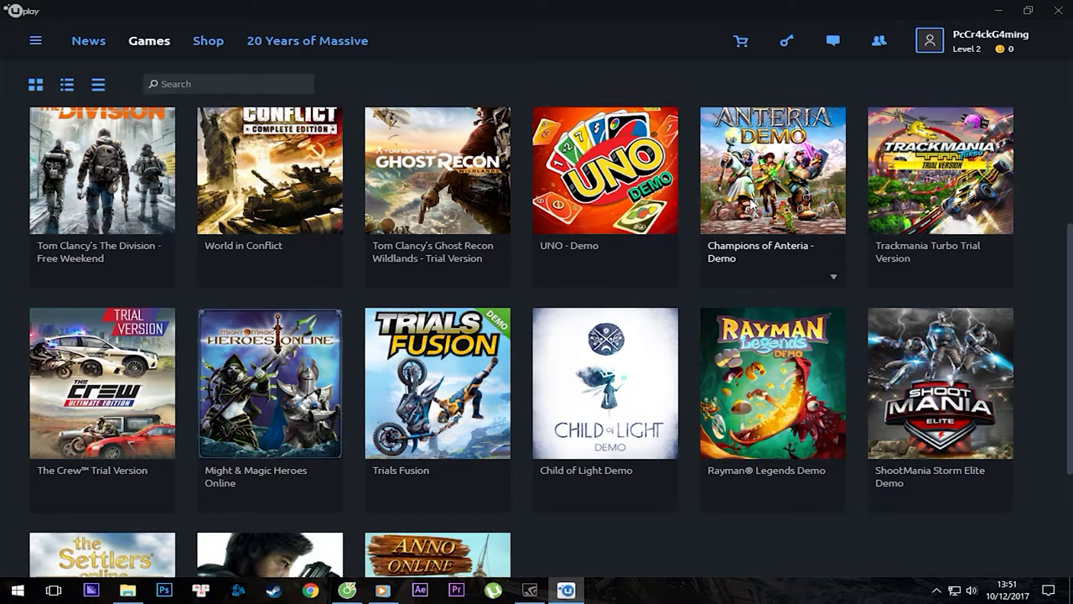
pyautogui.scroll(-3, 900, 343)
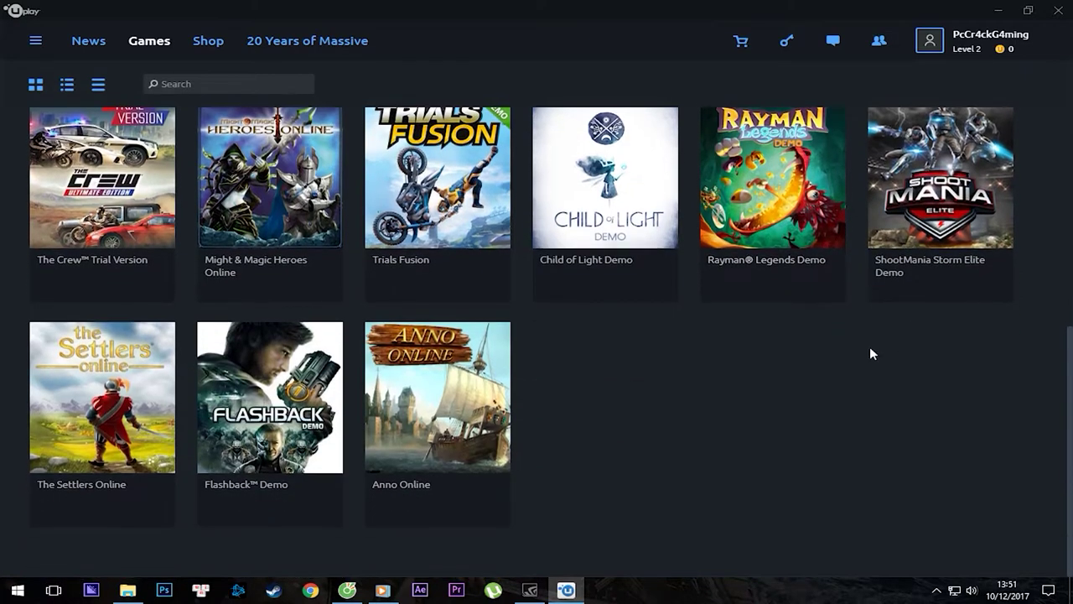
pyautogui.scroll(2, 251, 306)
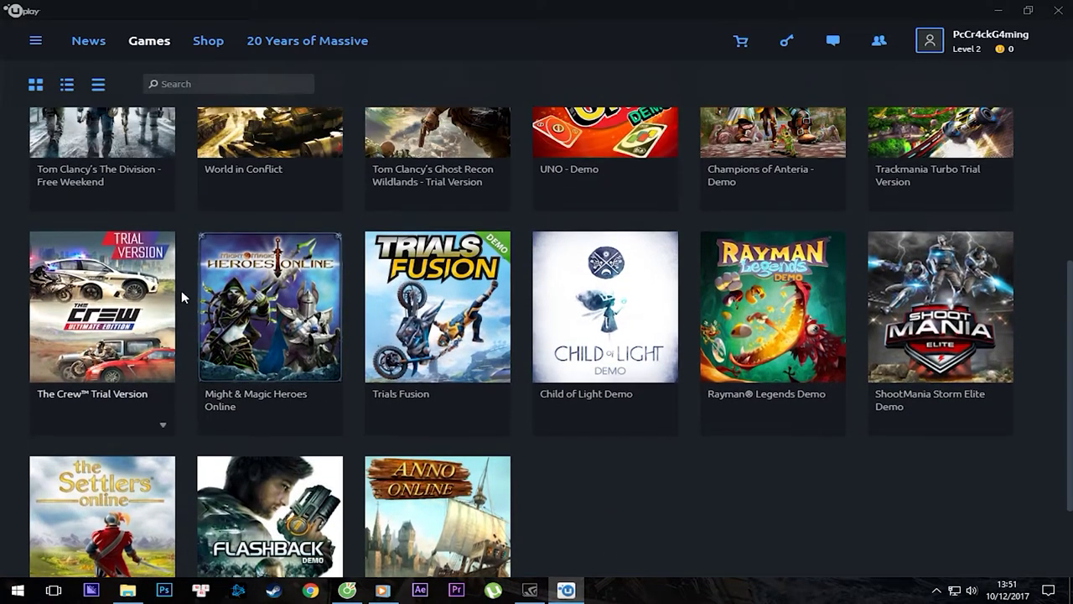
pyautogui.scroll(2, 688, 280)
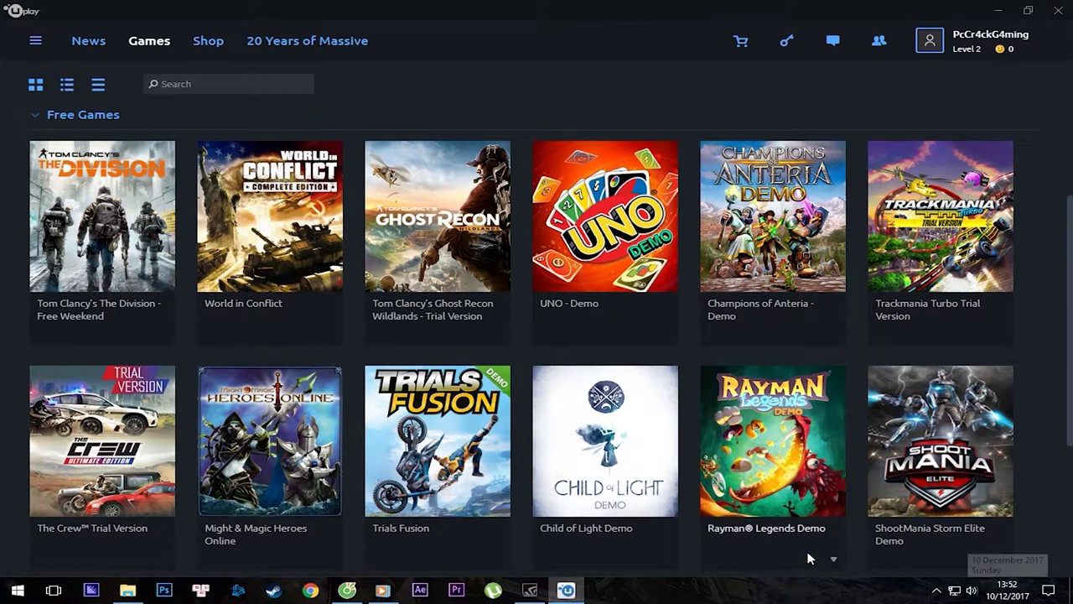
pyautogui.scroll(-4, 402, 292)
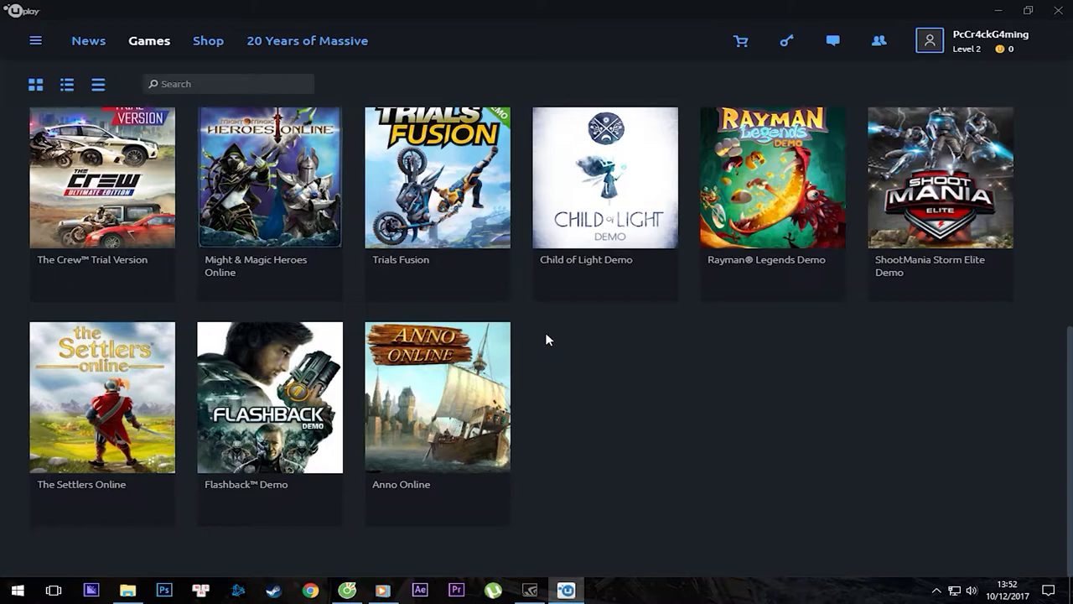
pyautogui.scroll(4, 643, 424)
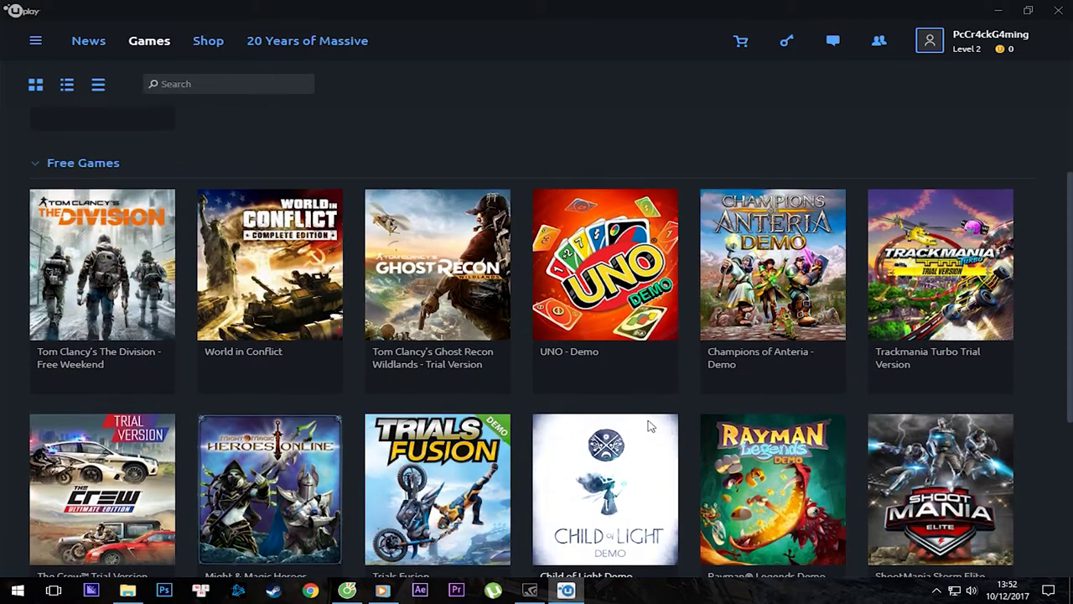
pyautogui.scroll(-3, 680, 449)
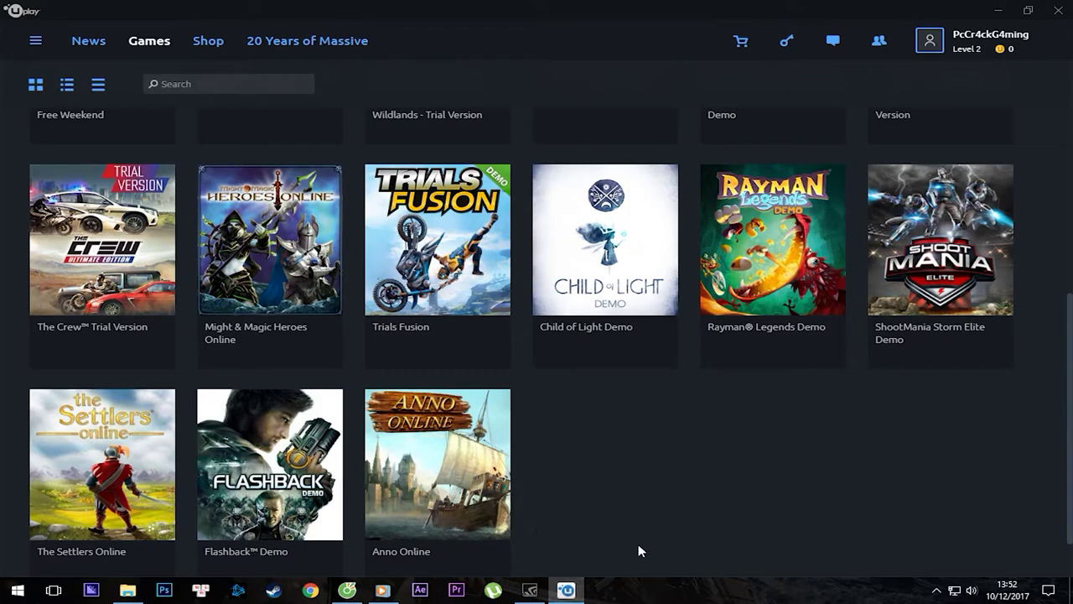
pyautogui.scroll(-1, 671, 504)
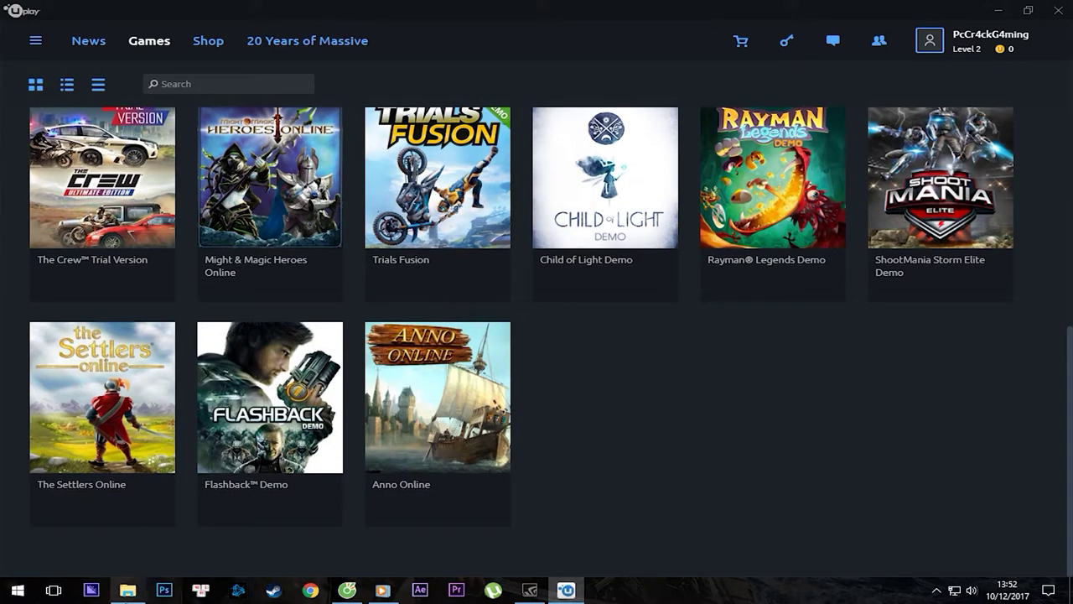
pyautogui.click(142, 563)
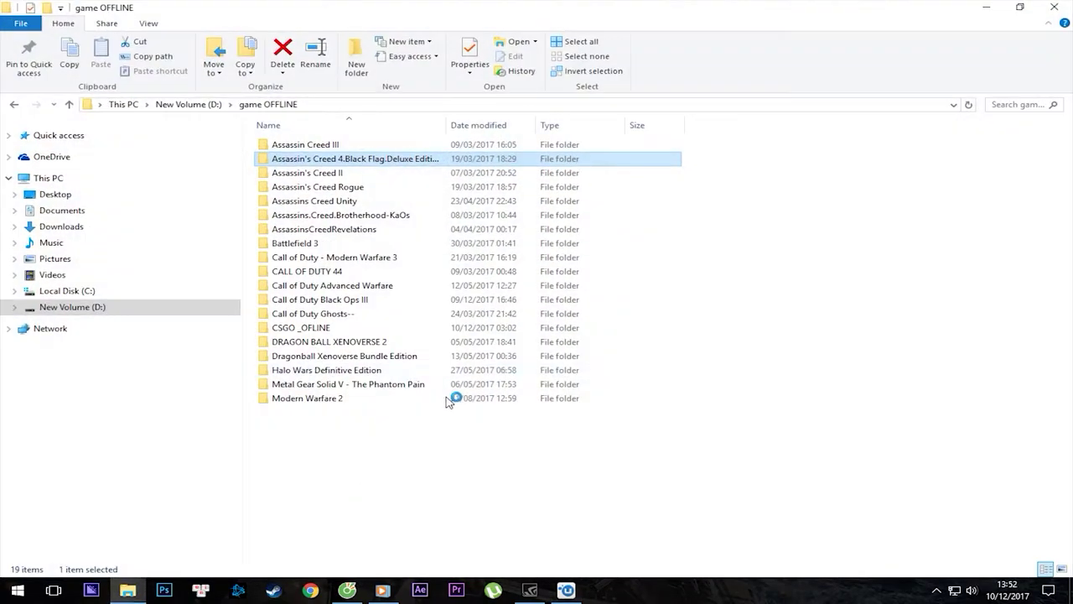
pyautogui.moveTo(718, 226); pyautogui.dragTo(663, 224)
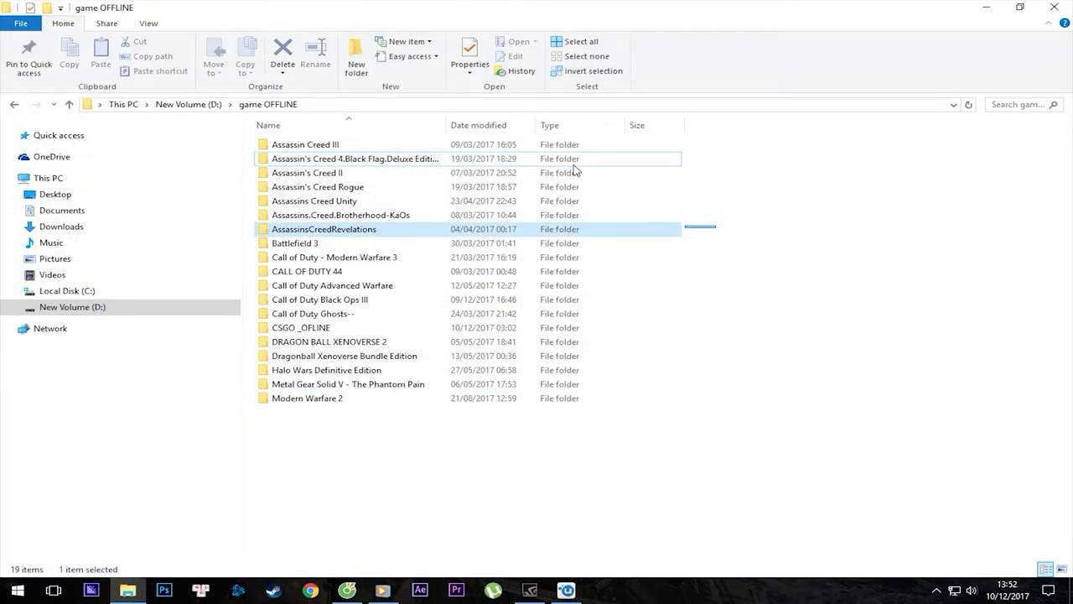
pyautogui.moveTo(640, 159); pyautogui.dragTo(568, 132)
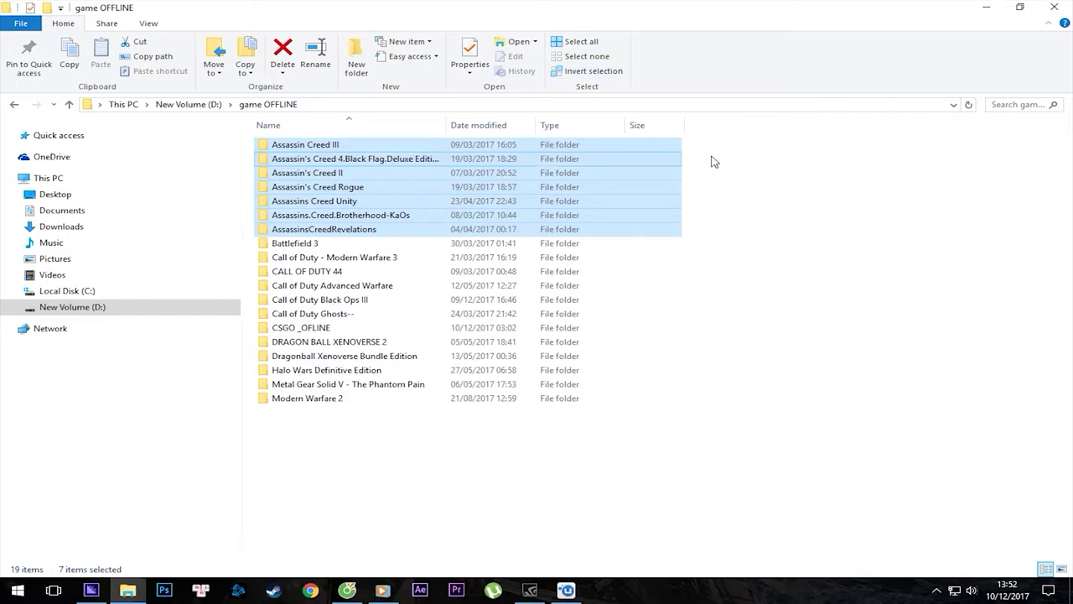
pyautogui.click(824, 245)
pyautogui.click(134, 588)
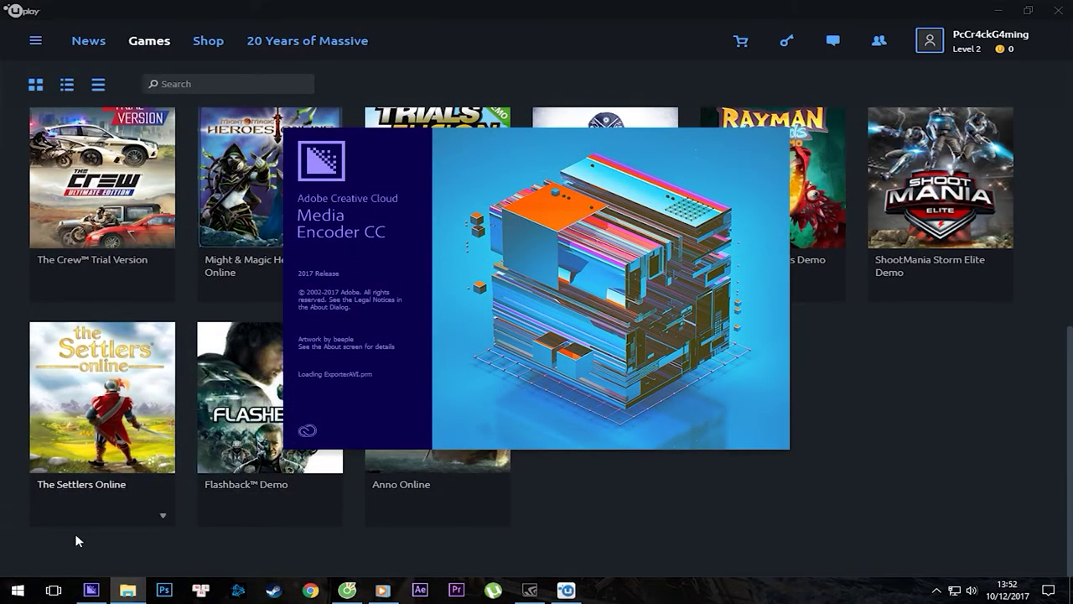
pyautogui.rightClick(91, 590)
pyautogui.click(78, 565)
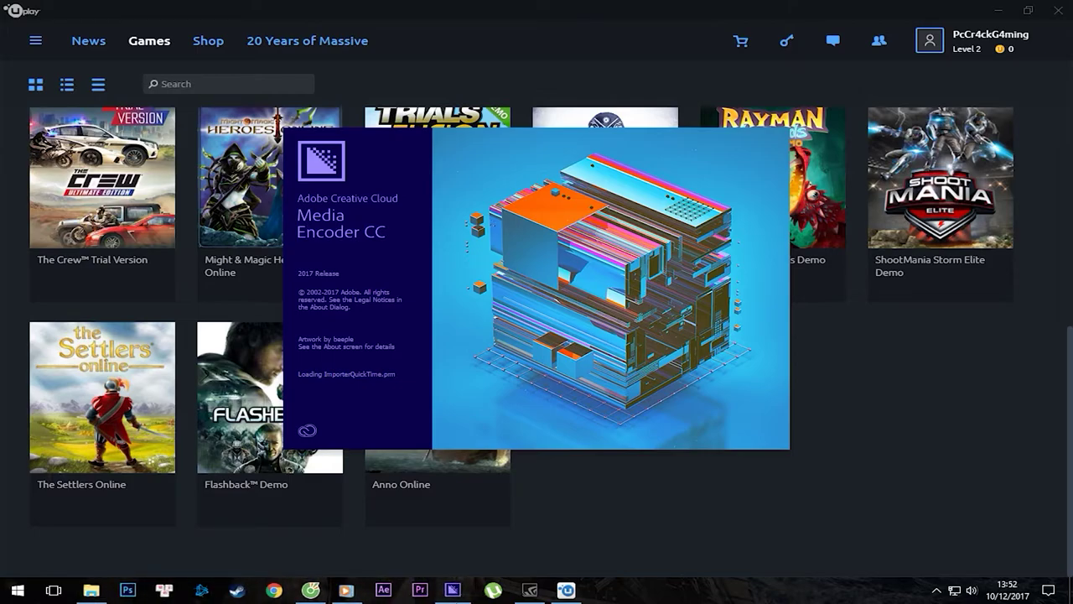
# Collapse and re-expand the Free Games section, then switch to the Uplay Shop.
pyautogui.scroll(8, 692, 328)
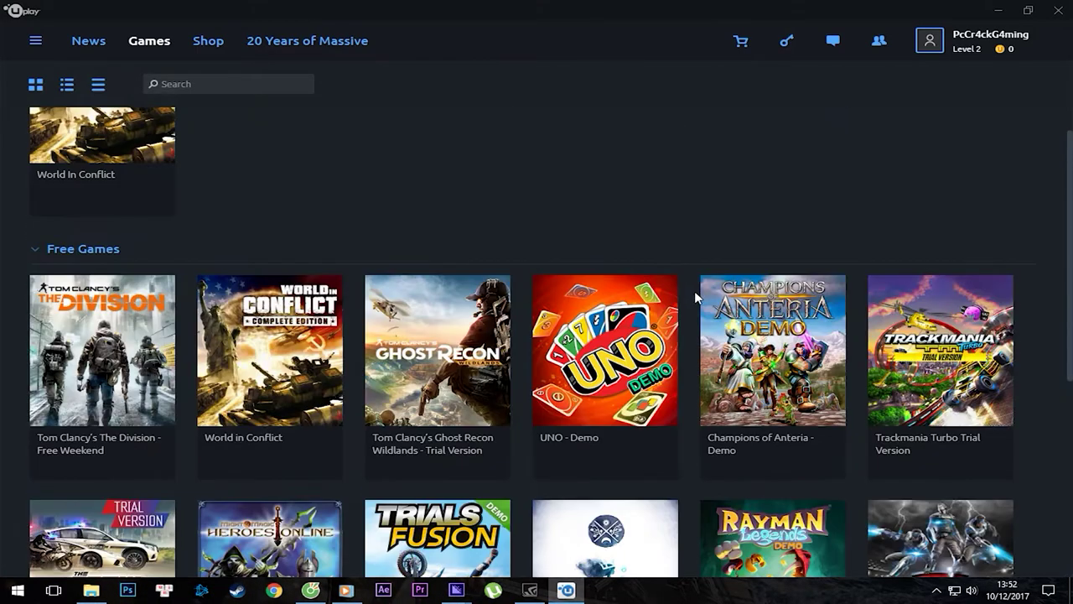
pyautogui.scroll(-3, 694, 293)
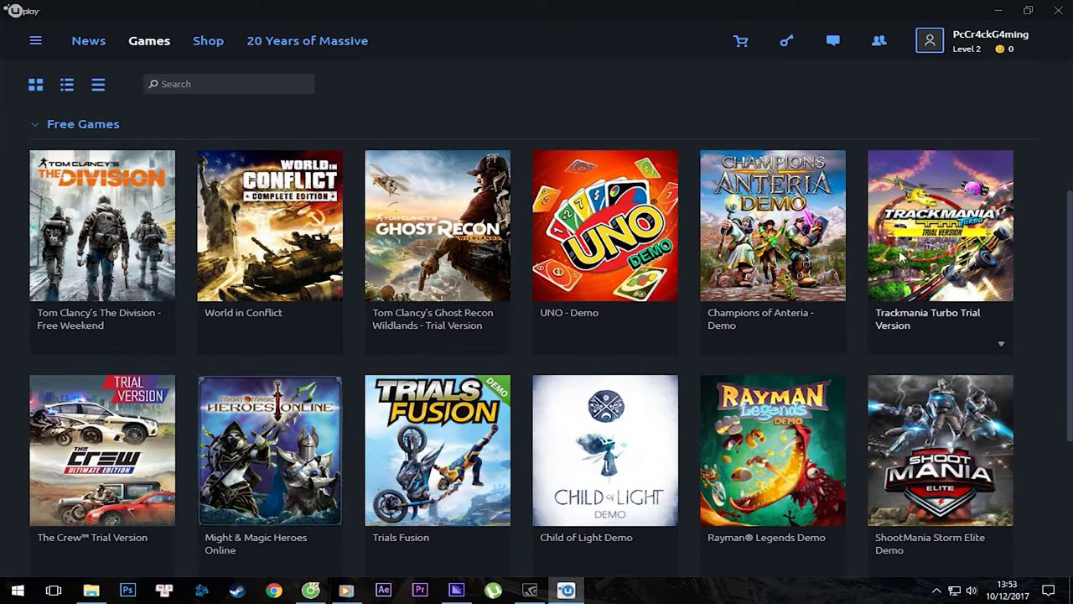
pyautogui.scroll(-3, 914, 419)
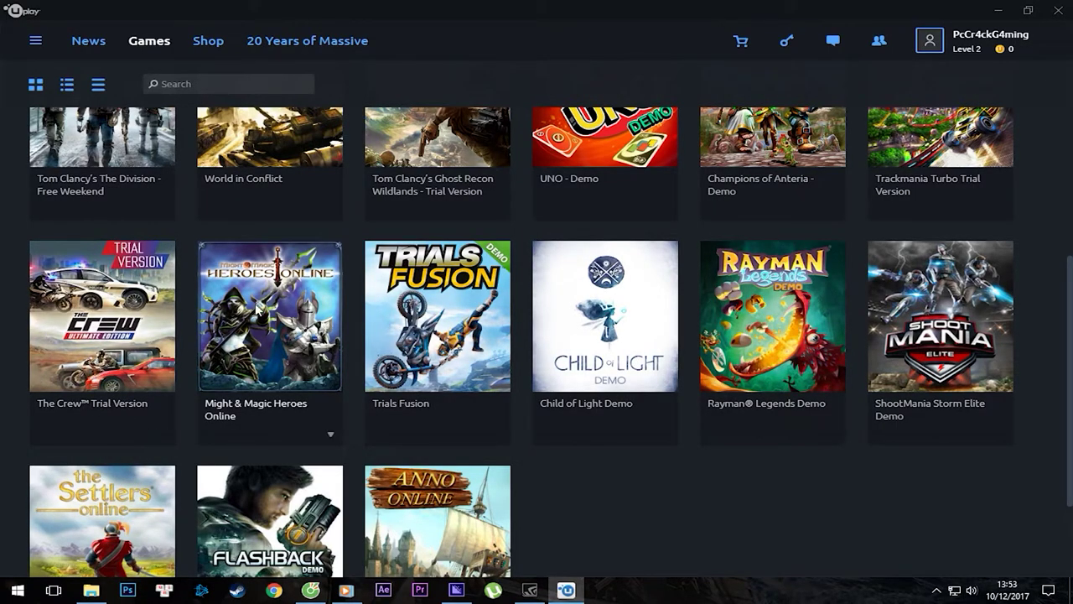
pyautogui.scroll(5, 256, 308)
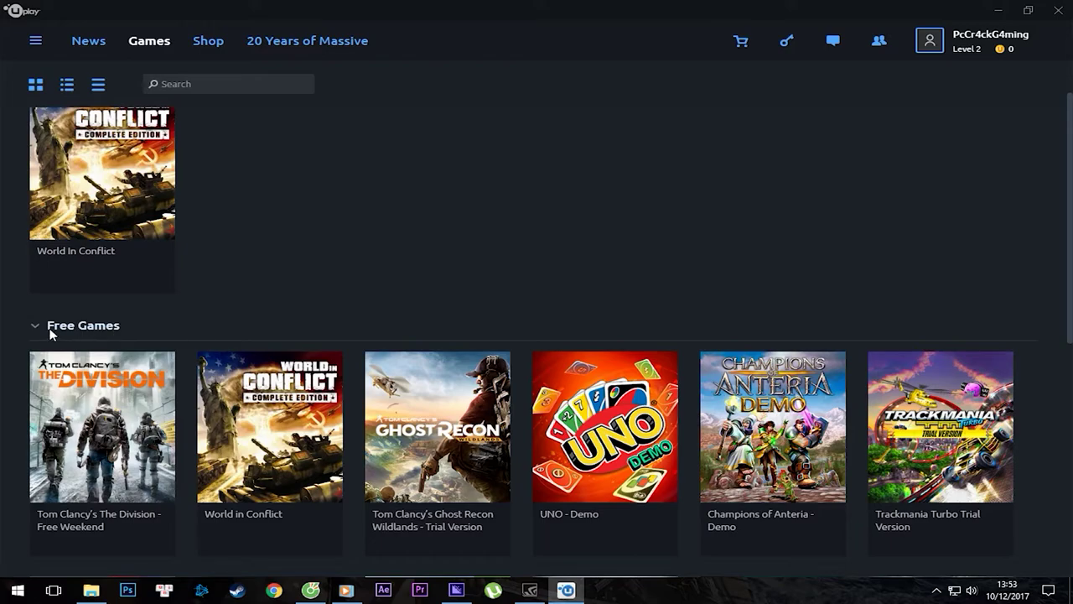
pyautogui.click(330, 323)
pyautogui.click(57, 392)
pyautogui.scroll(-5, 441, 402)
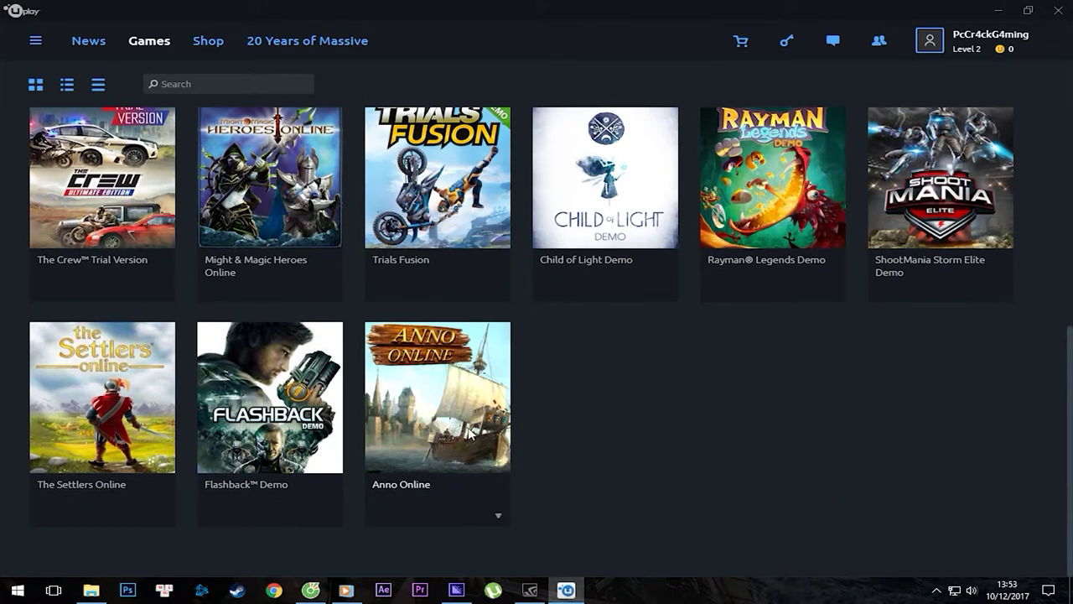
pyautogui.scroll(8, 447, 433)
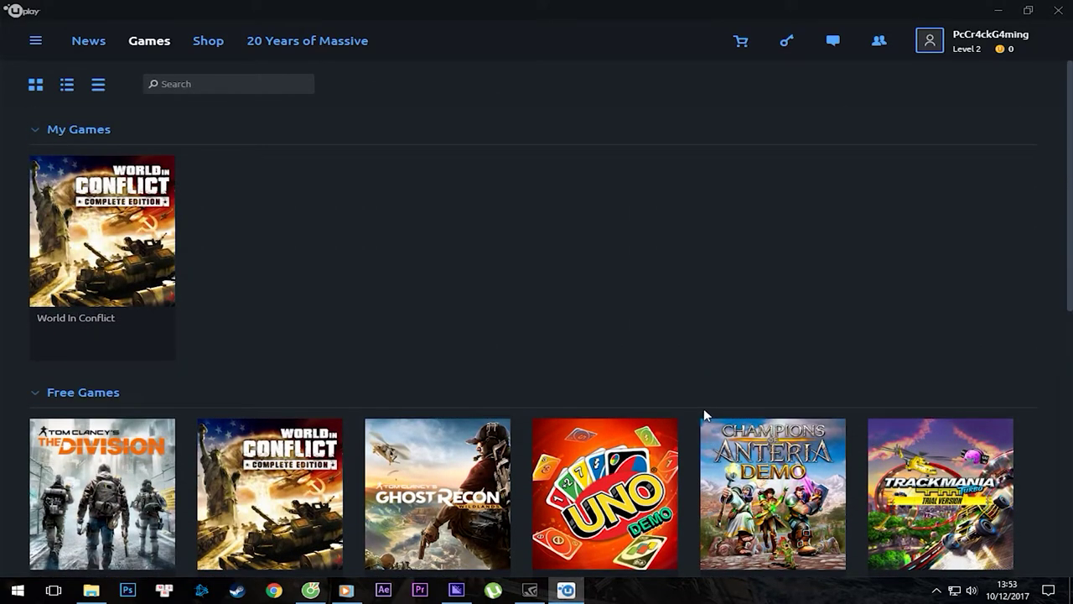
pyautogui.click(212, 41)
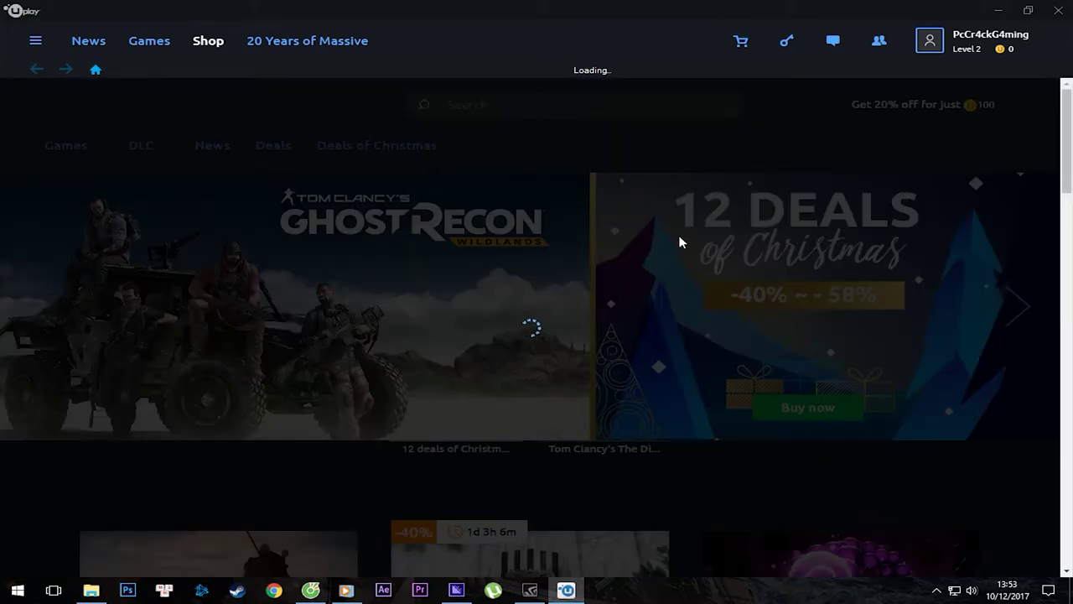
# Scroll through the Shop's discounted games, highlighting the Assassin's Creed Origins price.
pyautogui.scroll(-1, 450, 235)
pyautogui.scroll(-4, 453, 232)
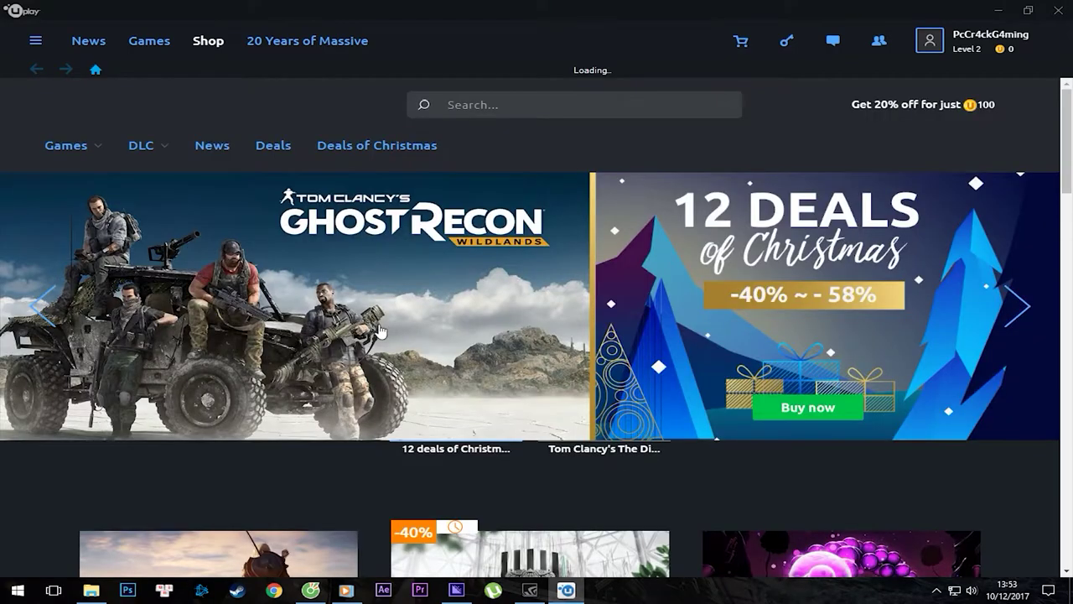
pyautogui.scroll(-5, 378, 322)
pyautogui.moveTo(274, 250); pyautogui.dragTo(342, 253)
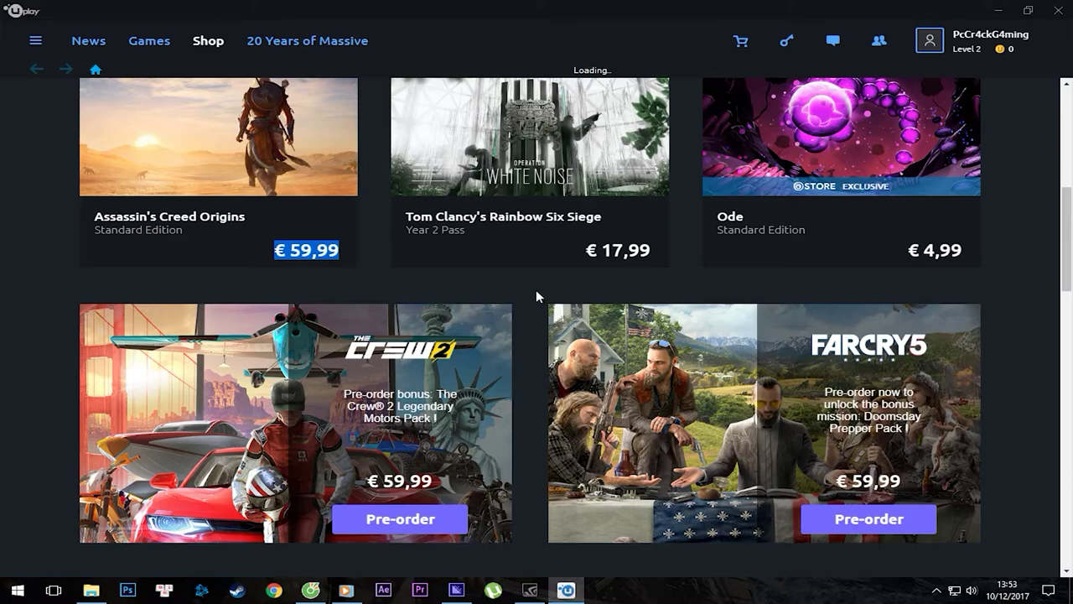
pyautogui.scroll(2, 536, 288)
pyautogui.scroll(-7, 520, 301)
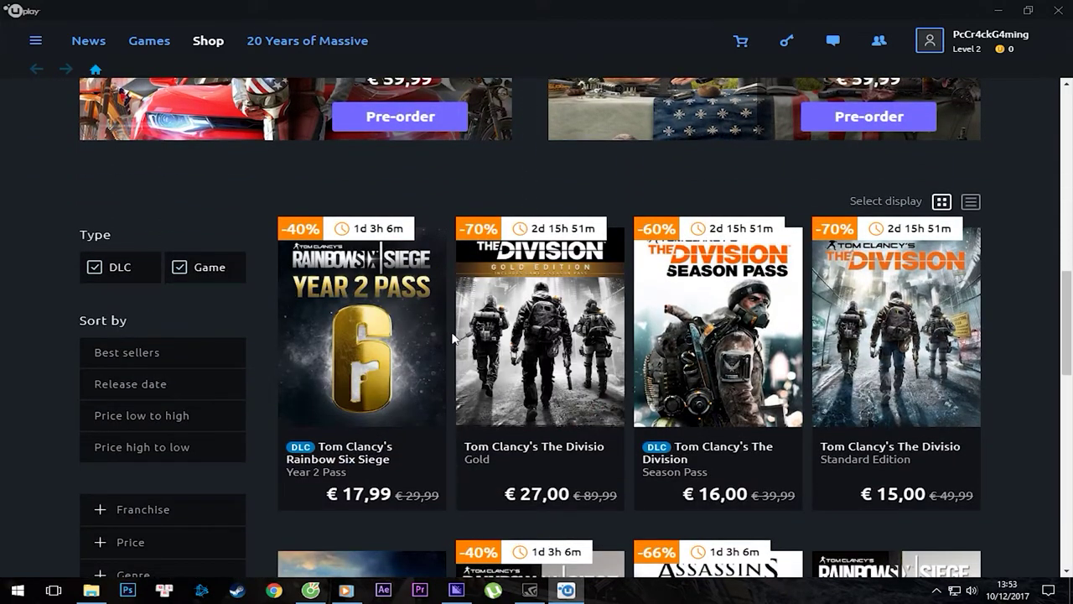
pyautogui.scroll(-3, 448, 511)
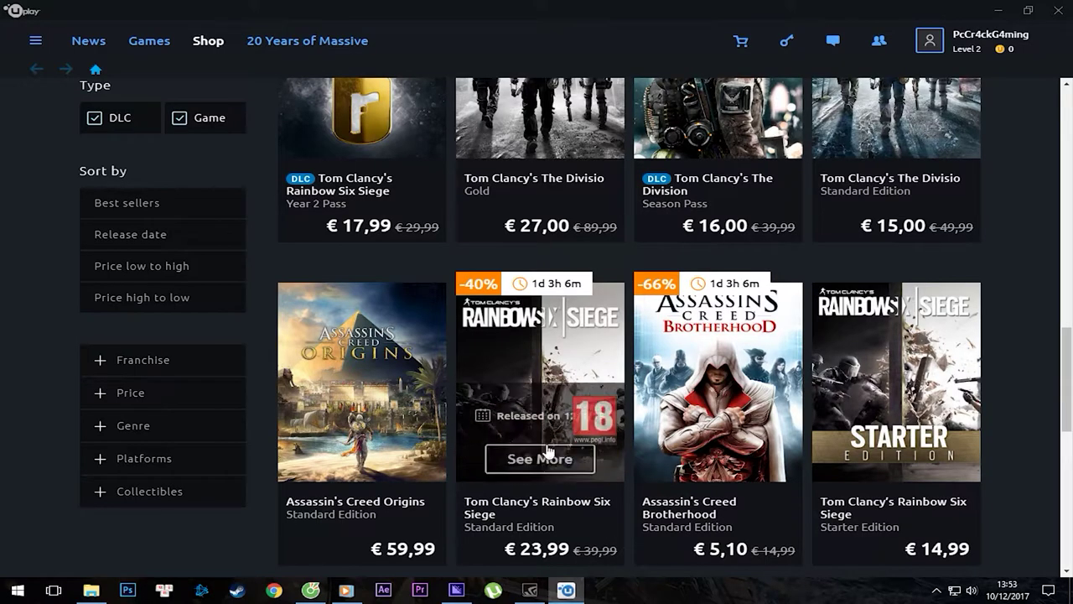
pyautogui.scroll(5, 463, 355)
pyautogui.scroll(2, 470, 358)
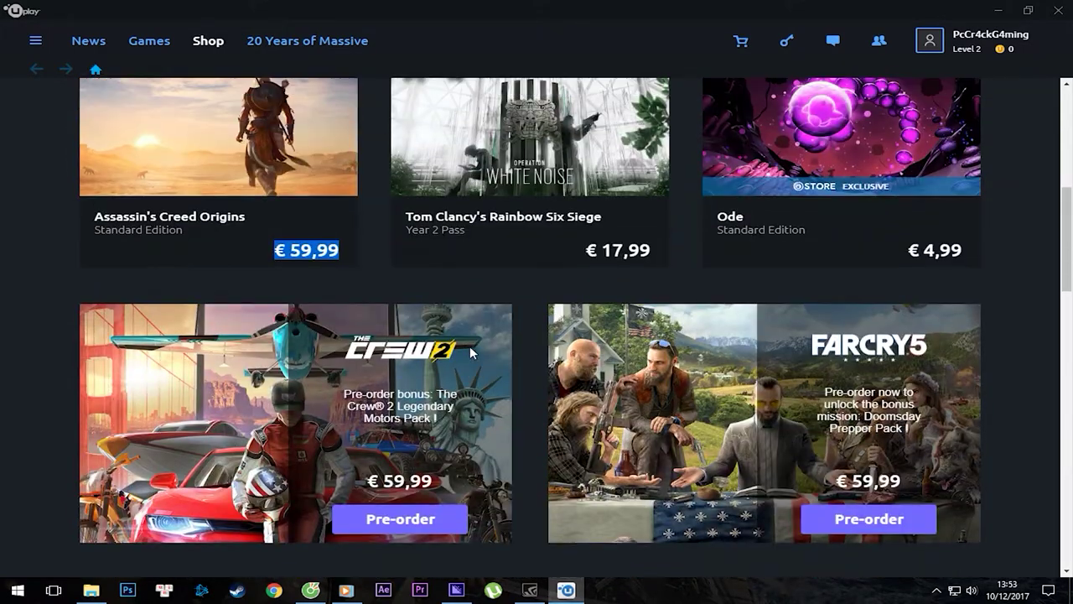
pyautogui.scroll(-7, 470, 345)
pyautogui.scroll(-4, 444, 346)
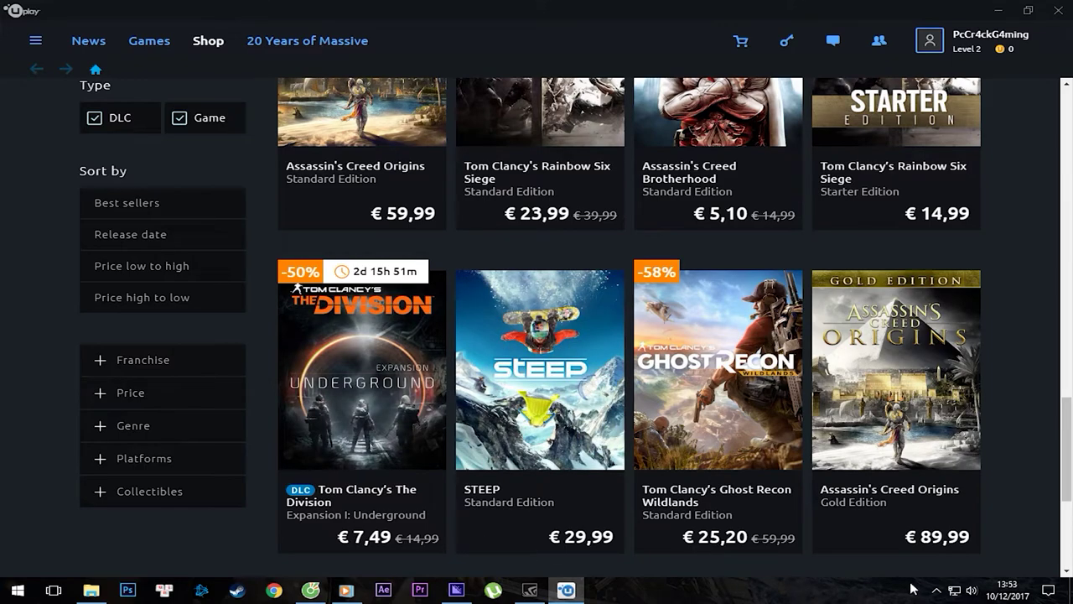
pyautogui.moveTo(929, 503)
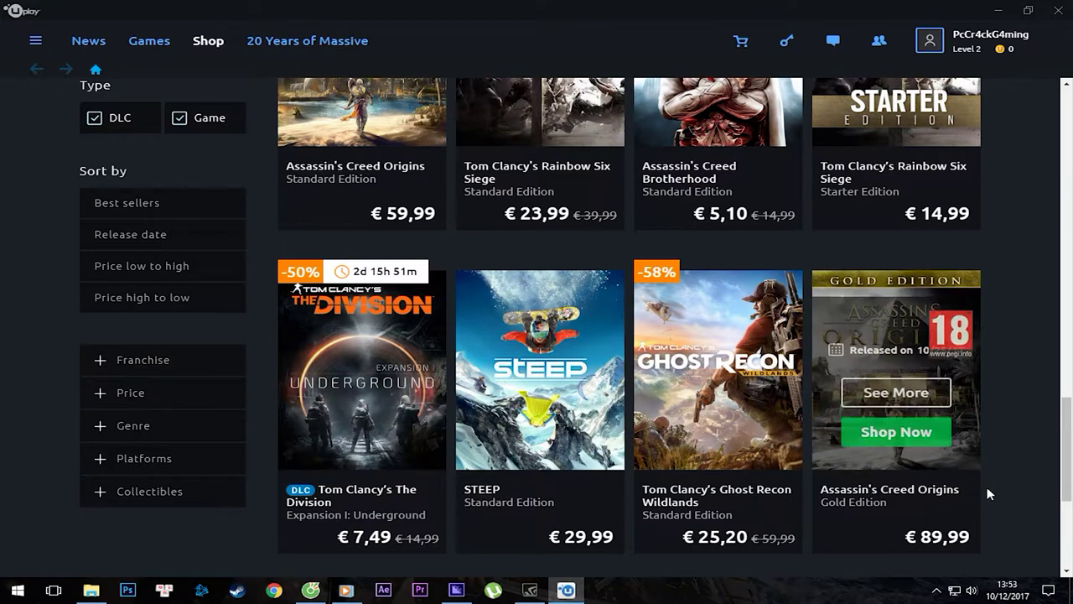
pyautogui.scroll(-2, 1066, 457)
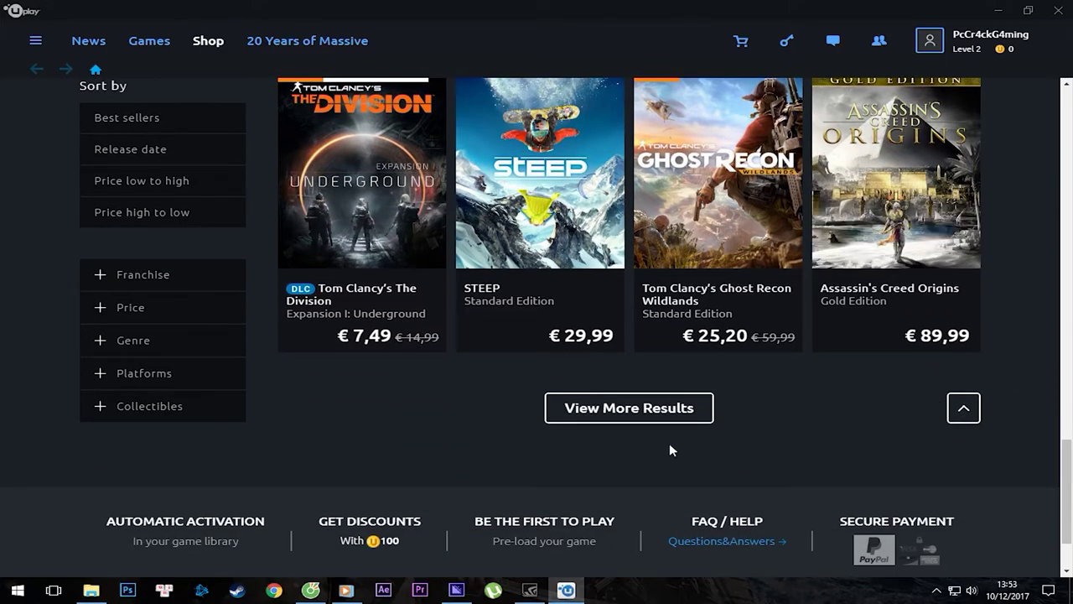
# Load more store listings with View More Results and browse the extra game cards.
pyautogui.click(629, 408)
pyautogui.scroll(-2, 664, 423)
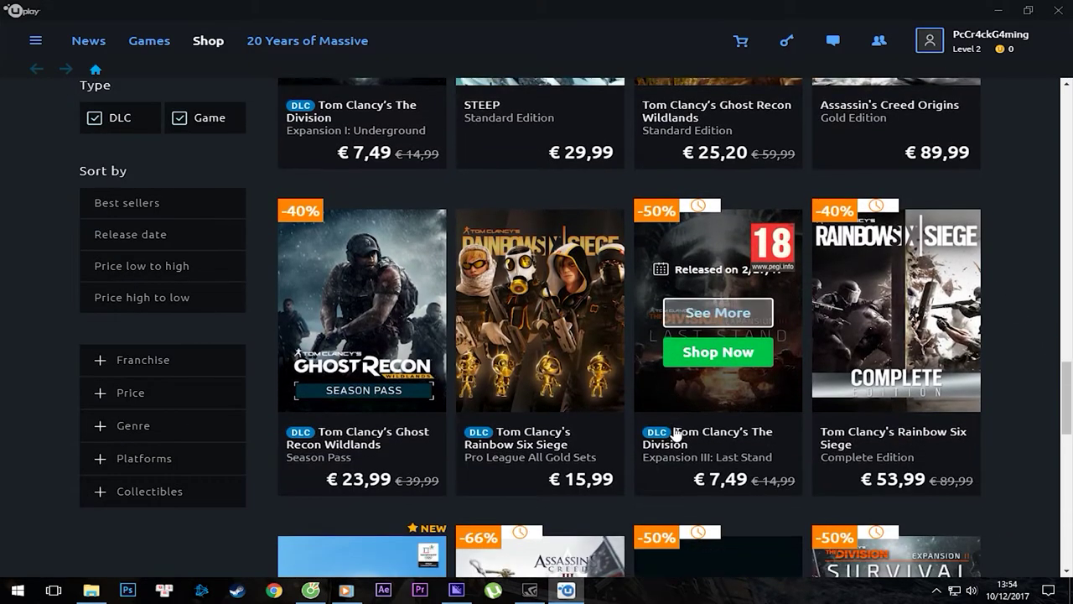
pyautogui.scroll(-1, 629, 411)
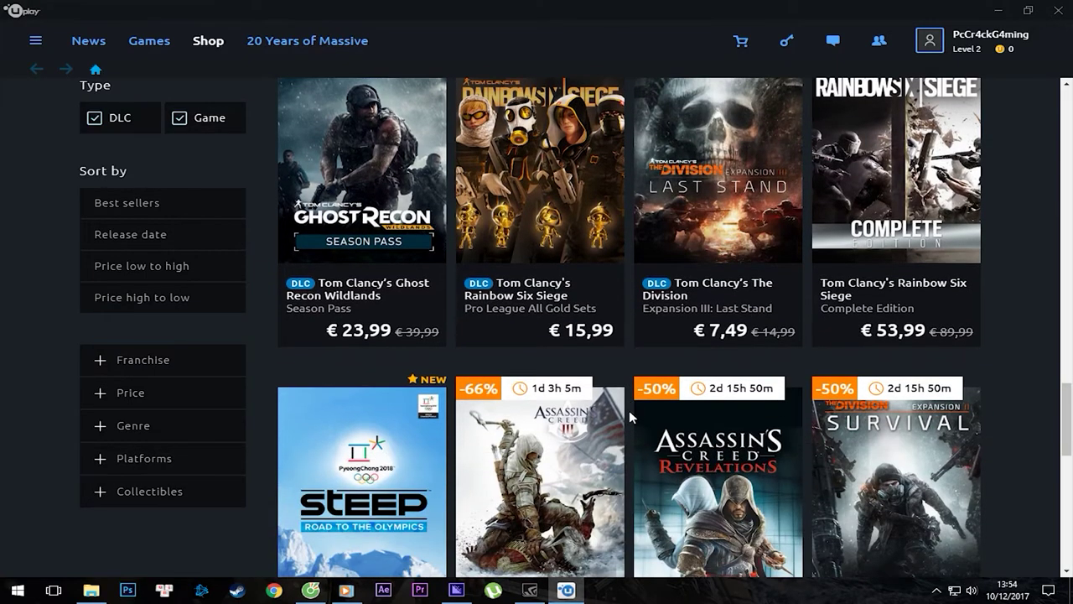
pyautogui.scroll(-2, 628, 410)
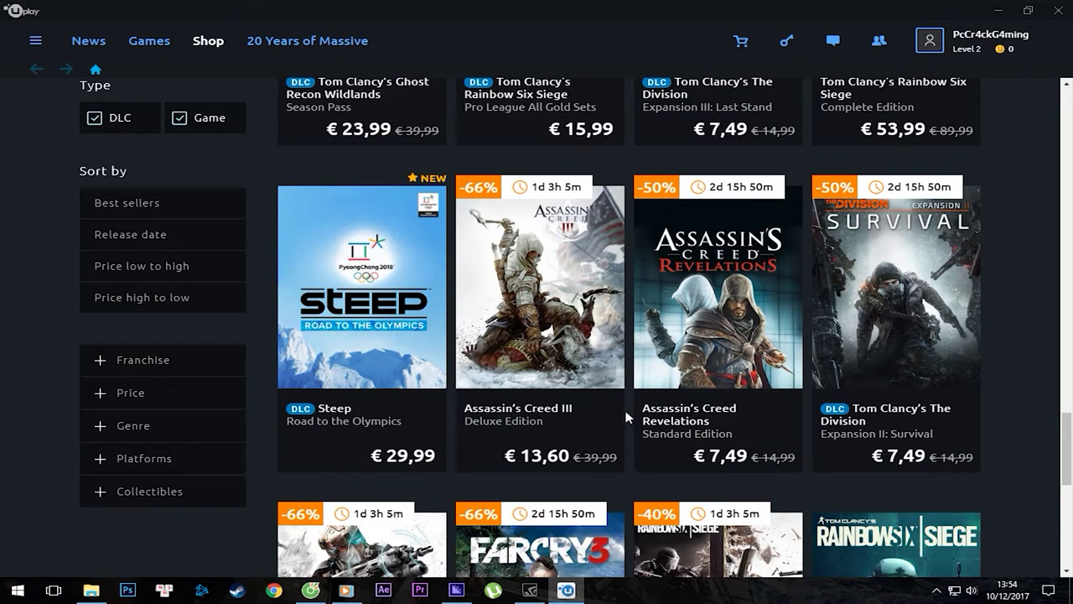
pyautogui.moveTo(624, 413)
pyautogui.scroll(-5, 627, 447)
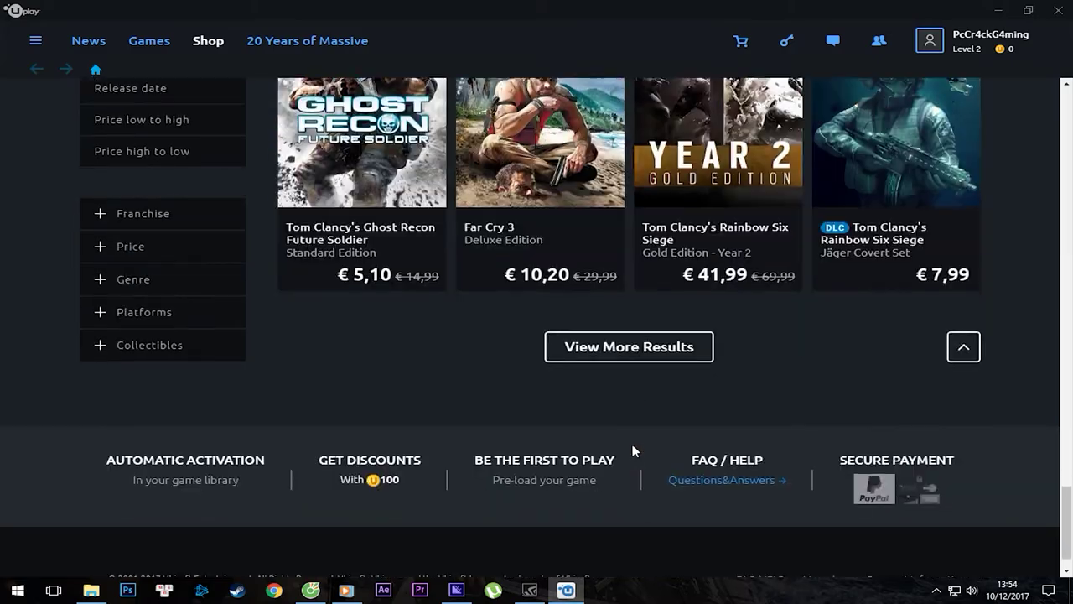
pyautogui.scroll(10, 662, 352)
pyautogui.scroll(15, 678, 282)
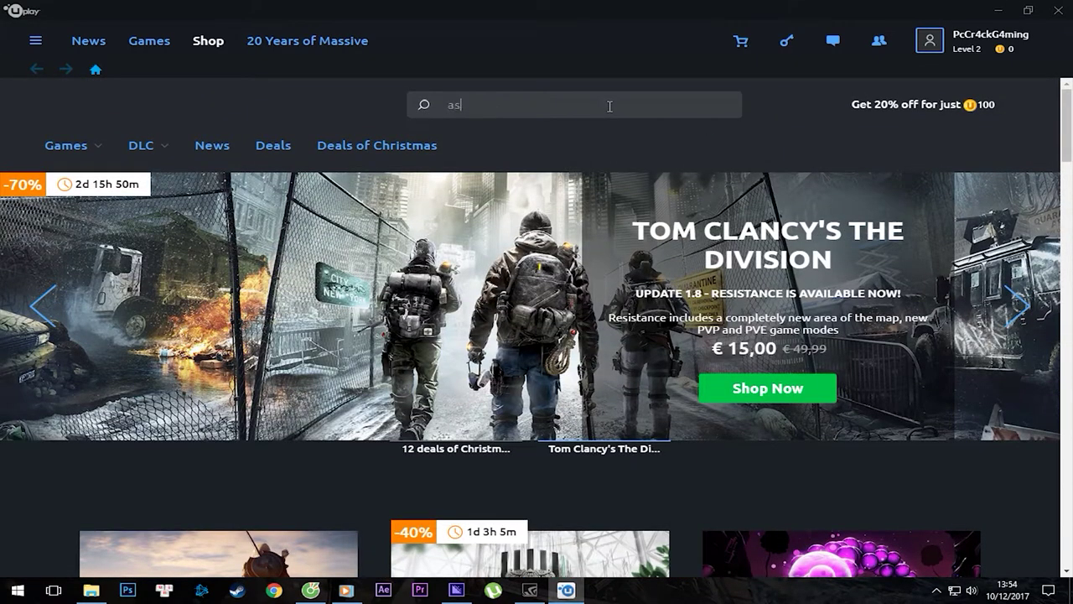
# Search the Shop for 'assassin creed black flag' and scroll through its 20 results.
pyautogui.write('sin creed black')
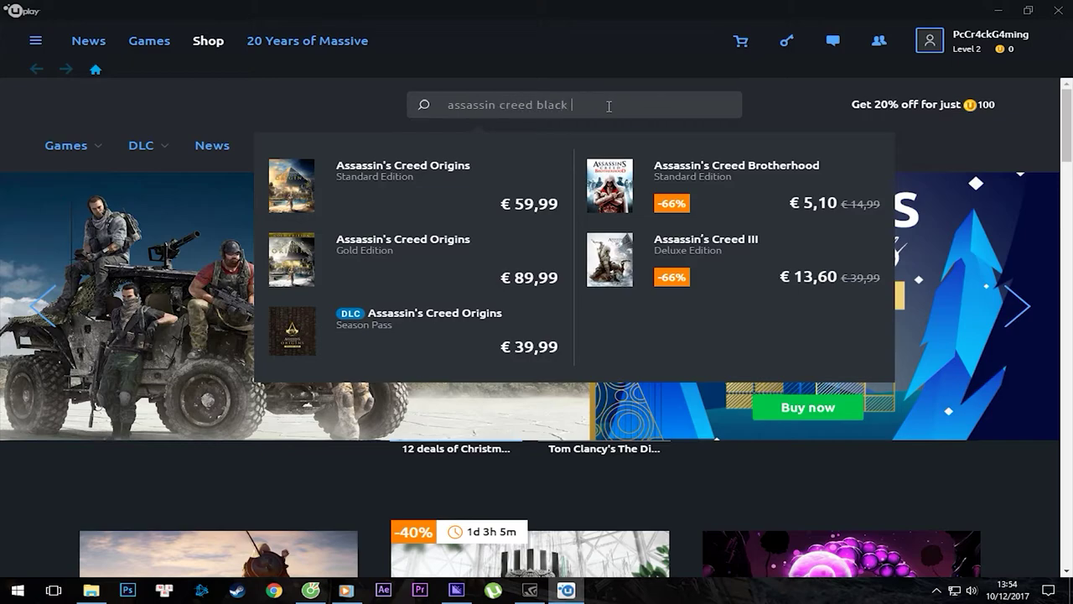
pyautogui.write('g')
pyautogui.press('Return')
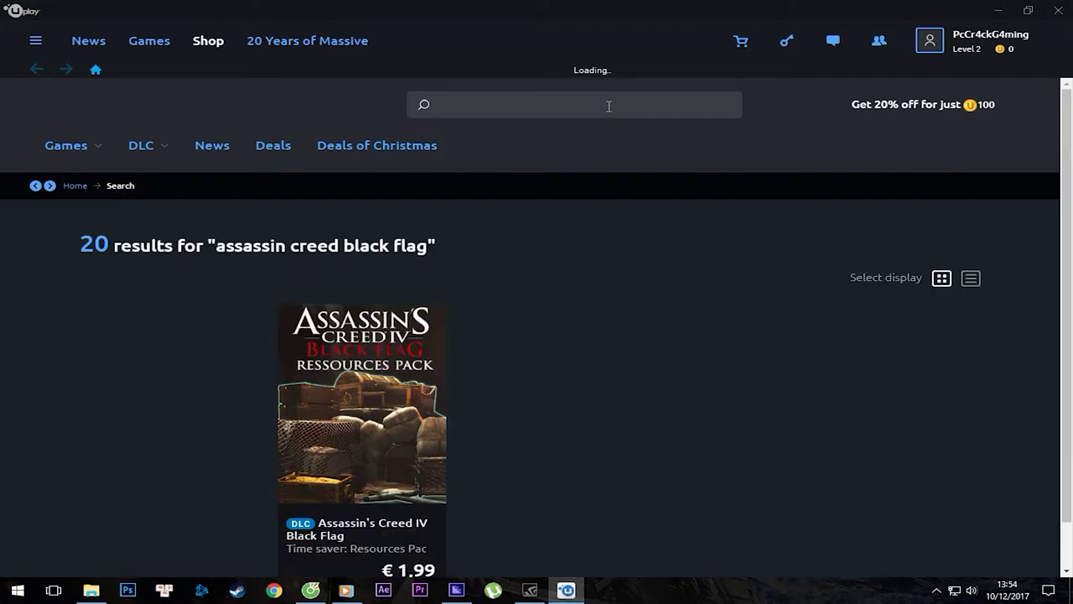
pyautogui.scroll(-2, 779, 343)
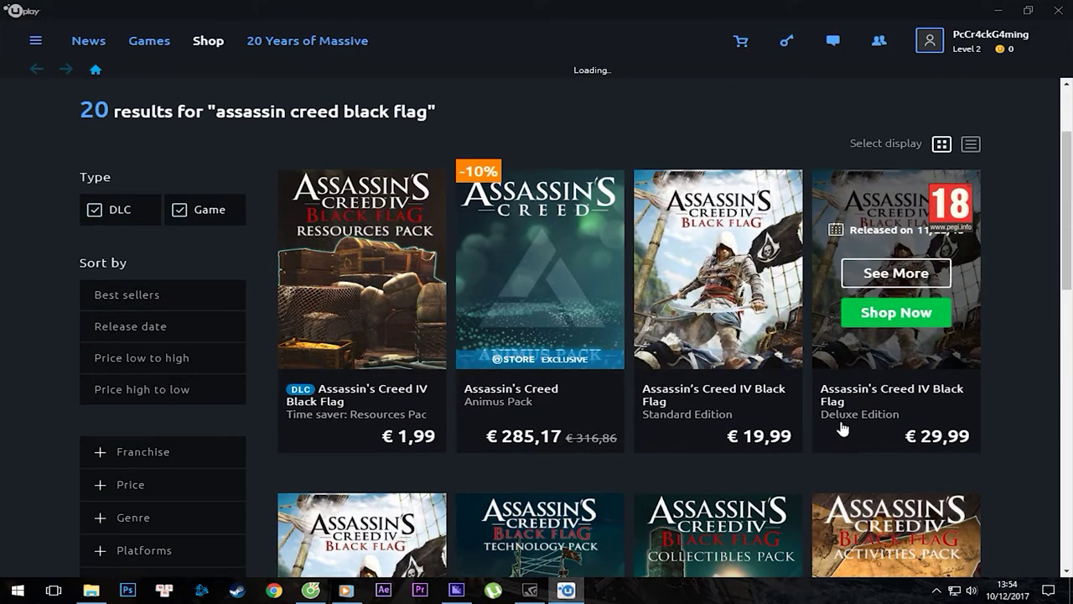
pyautogui.scroll(-2, 956, 411)
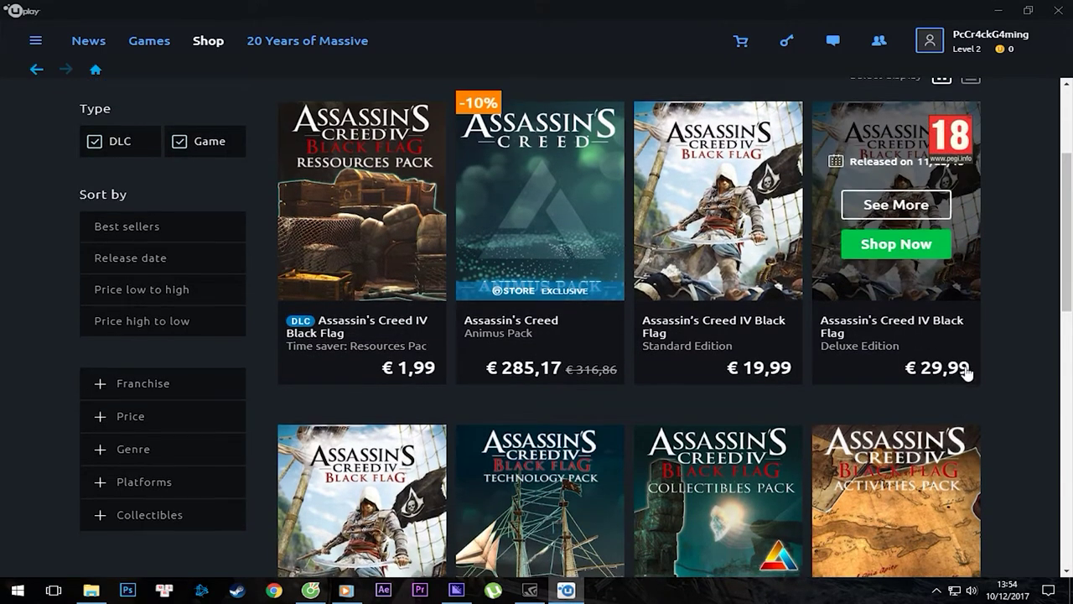
pyautogui.scroll(-1, 361, 503)
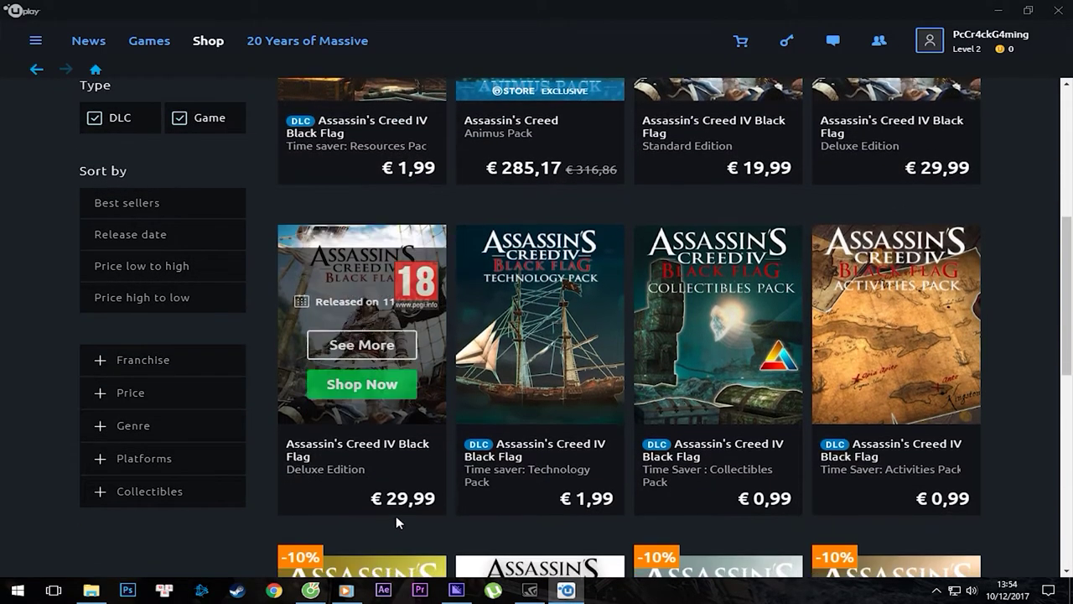
# Open the Black Flag Deluxe Edition page (€ 29,99) and scroll down to its media gallery.
pyautogui.click(360, 327)
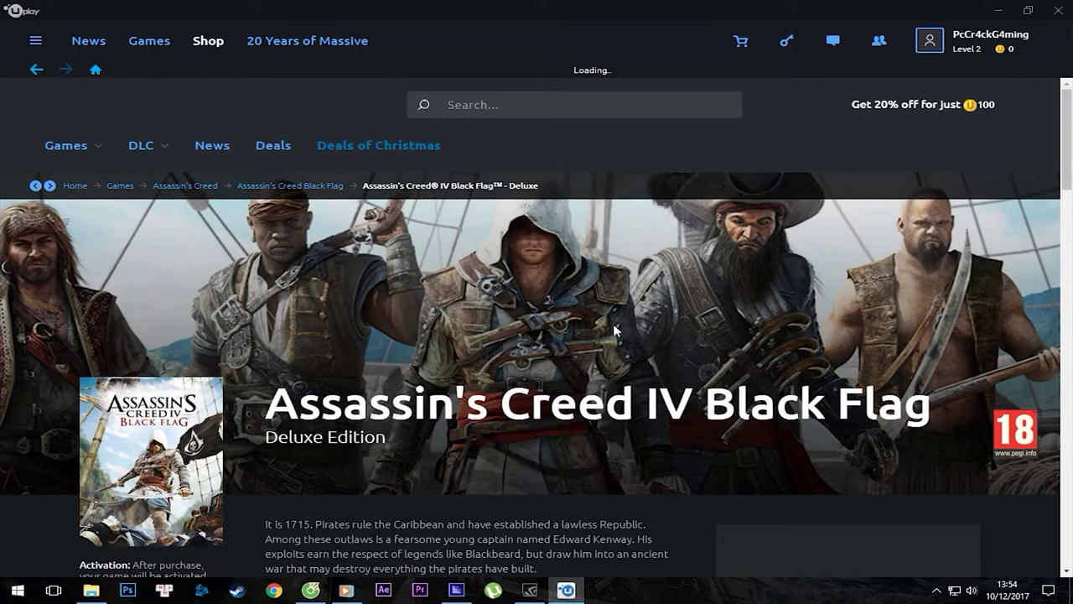
pyautogui.scroll(-1, 610, 334)
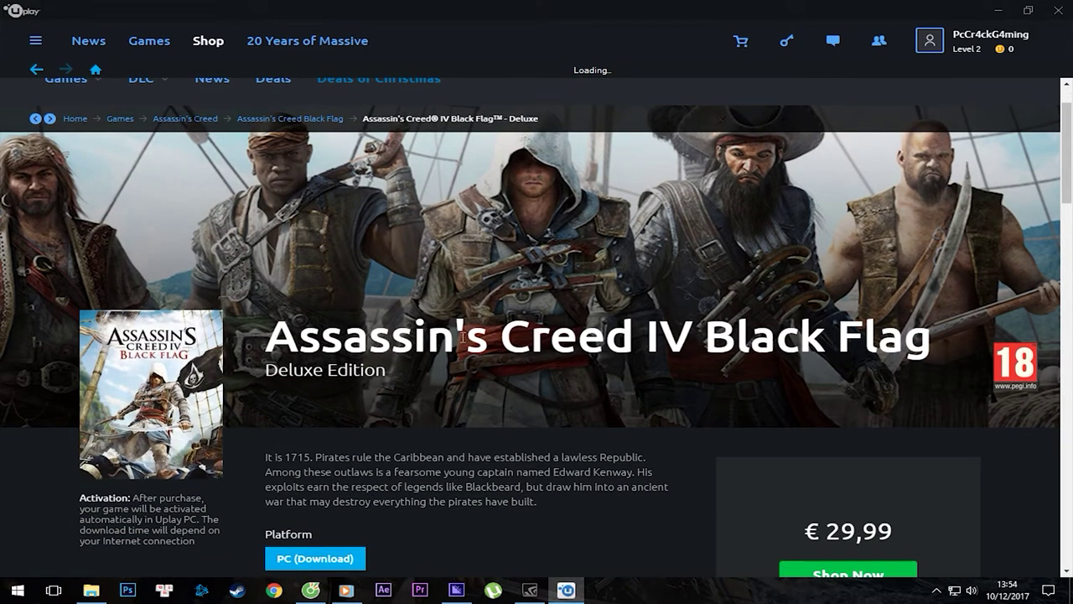
pyautogui.scroll(-4, 440, 359)
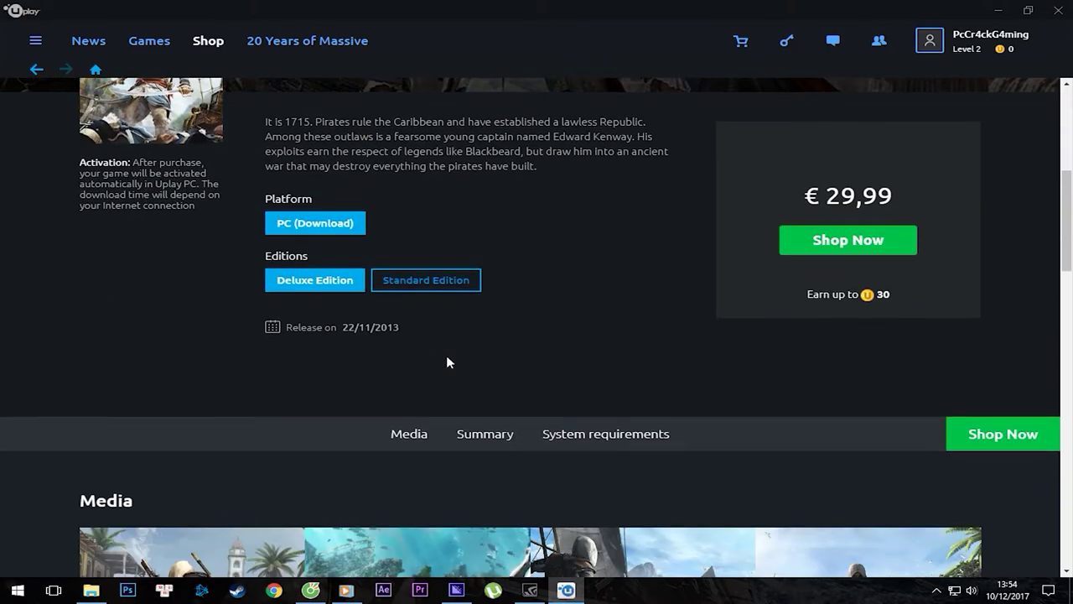
pyautogui.scroll(-4, 446, 361)
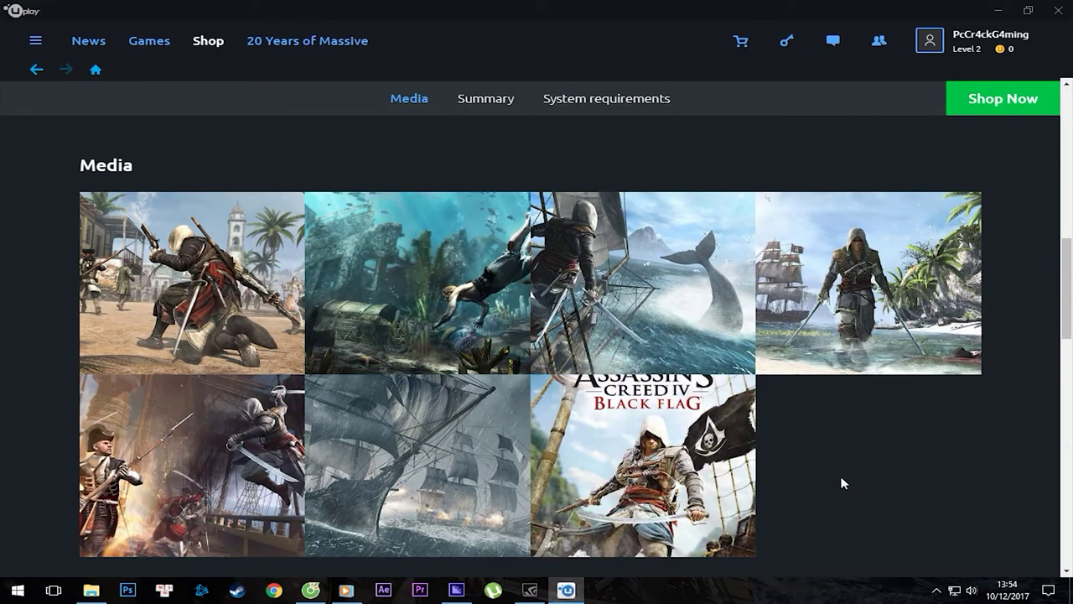